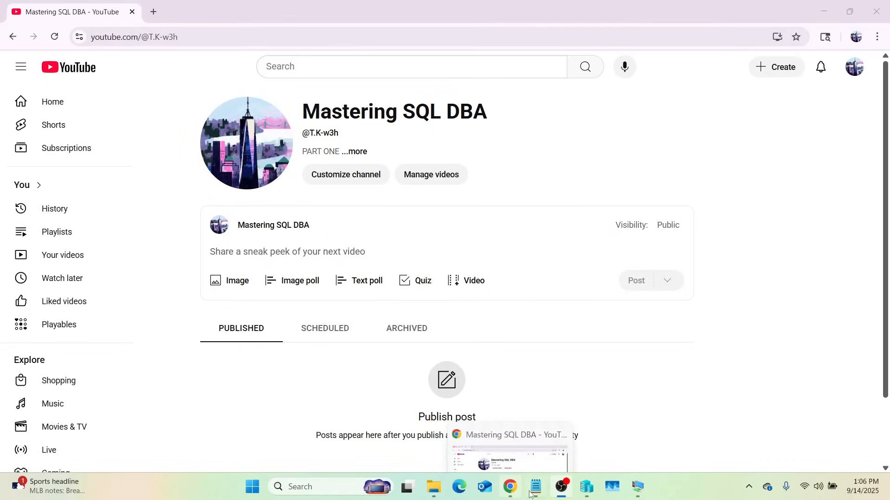
Step: Switch to Notepad and review the task note on backing up the adventureworks databases on hdc-sql01 and restoring on hdc-sql02
{"action": "mouse_move", "coordinate": [536, 486]}
{"action": "left_click", "coordinate": [546, 451]}
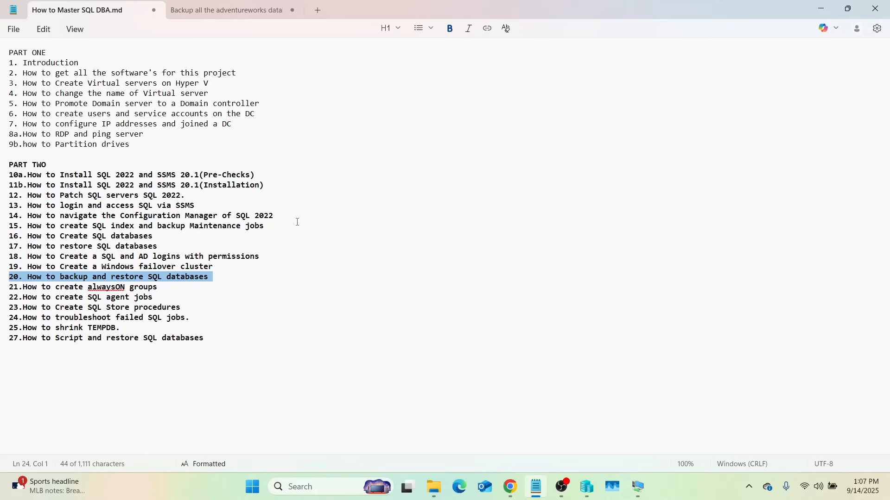
{"action": "left_click", "coordinate": [218, 11]}
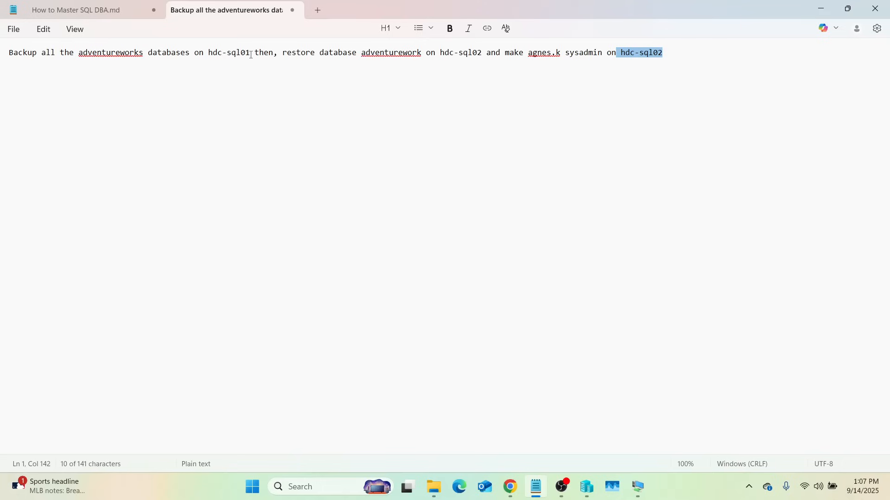
{"action": "left_click_drag", "start_coordinate": [250, 52], "coordinate": [209, 55]}
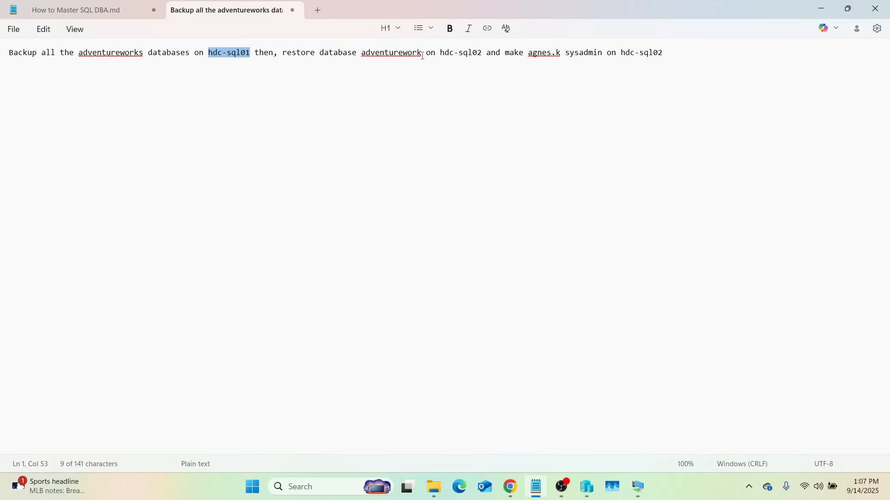
{"action": "left_click_drag", "start_coordinate": [422, 55], "coordinate": [357, 53]}
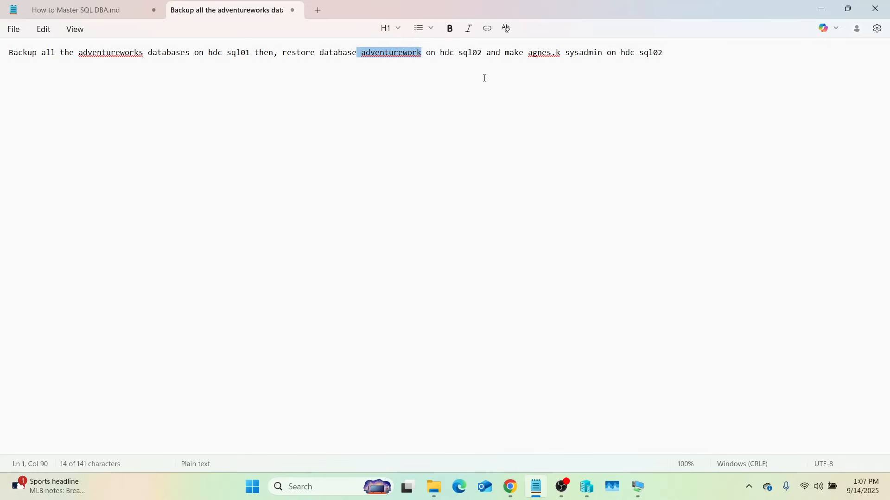
{"action": "left_click_drag", "start_coordinate": [481, 52], "coordinate": [439, 53]}
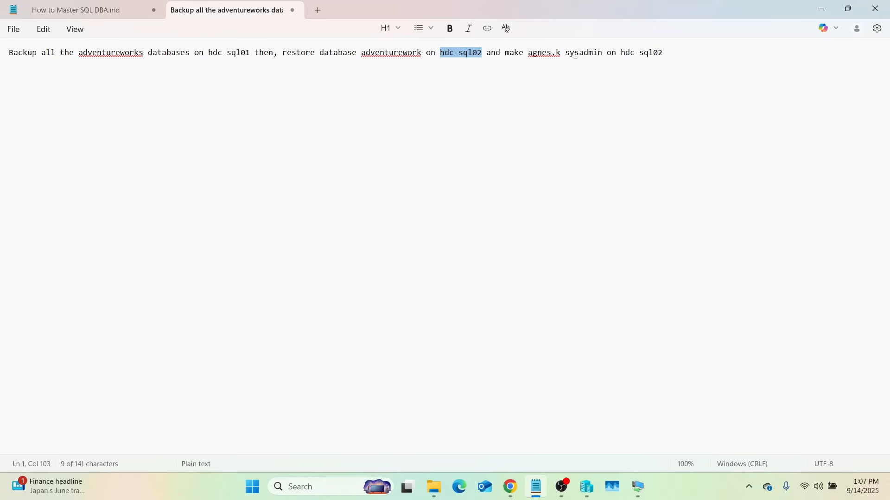
{"action": "left_click_drag", "start_coordinate": [663, 53], "coordinate": [617, 52]}
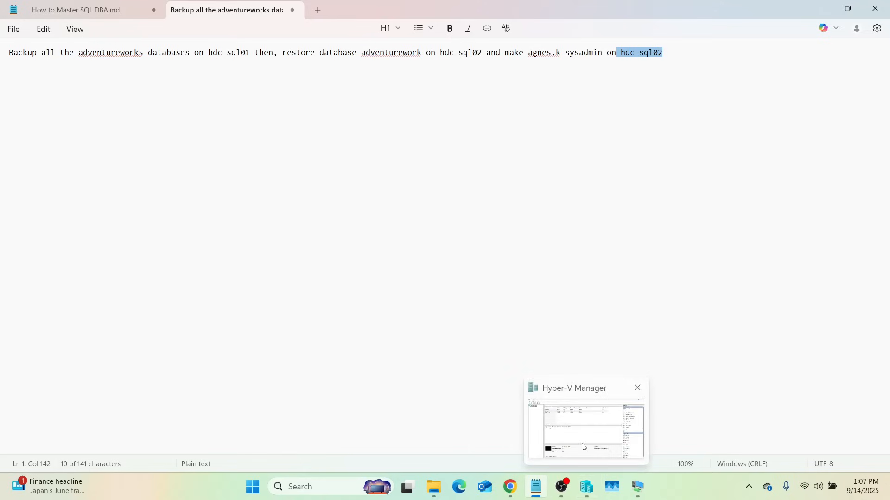
Step: Check the HDC-SQL01 and HDC-SQL02 virtual machines in Hyper-V Manager, and switch to the HDC-SQL01 virtual machine connection
{"action": "left_click", "coordinate": [589, 488]}
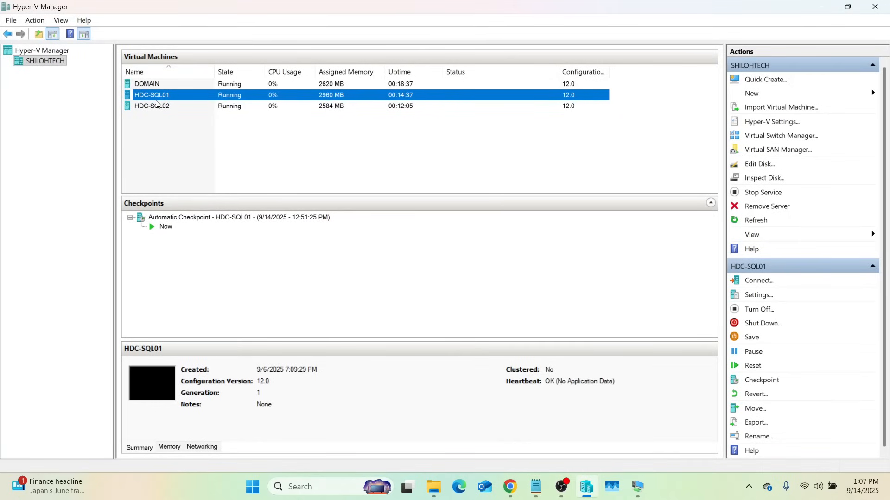
{"action": "left_click", "coordinate": [163, 106]}
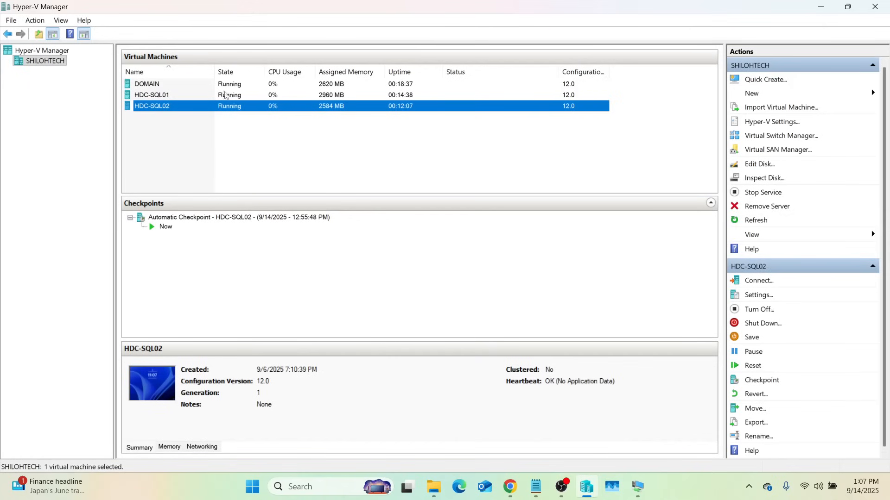
{"action": "left_click", "coordinate": [163, 99]}
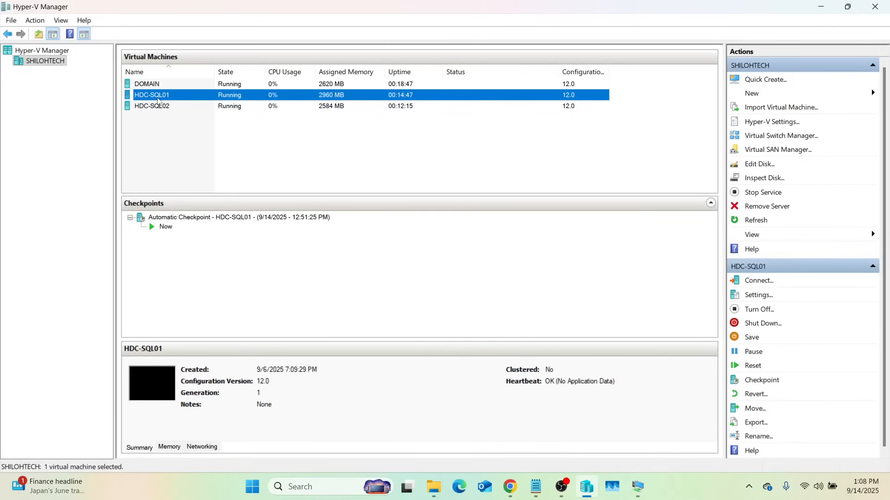
{"action": "right_click", "coordinate": [164, 95]}
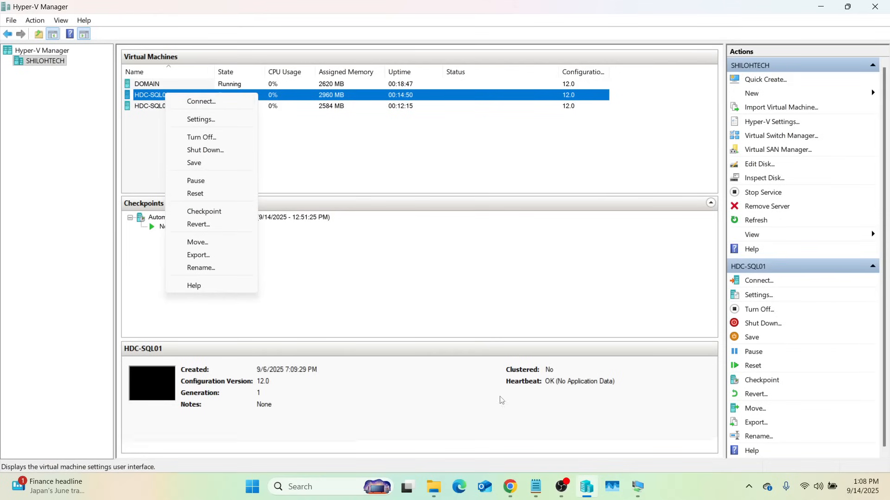
{"action": "mouse_move", "coordinate": [636, 497]}
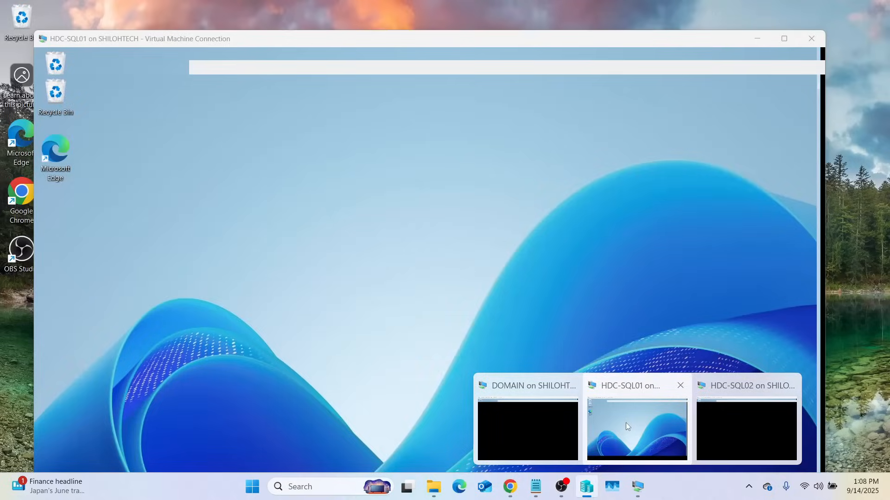
{"action": "left_click", "coordinate": [627, 423]}
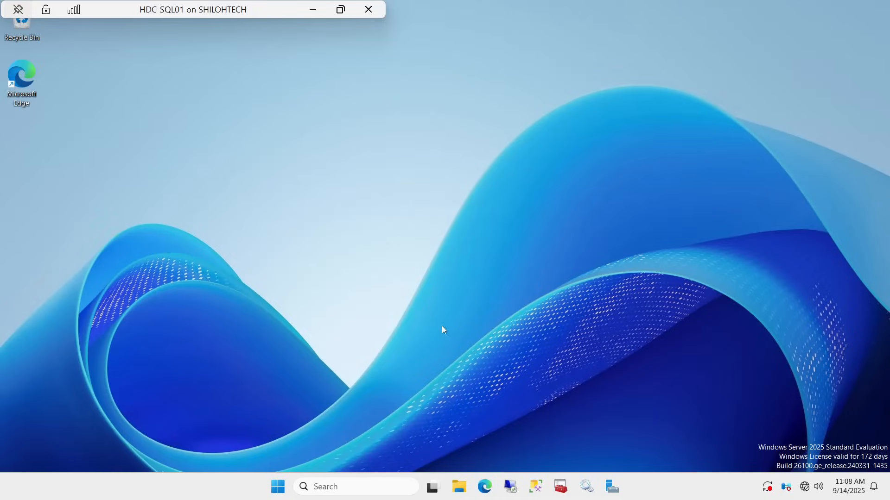
Step: Examine the drives and their free space under This PC in File Explorer, and minimize the window
{"action": "left_click", "coordinate": [458, 489]}
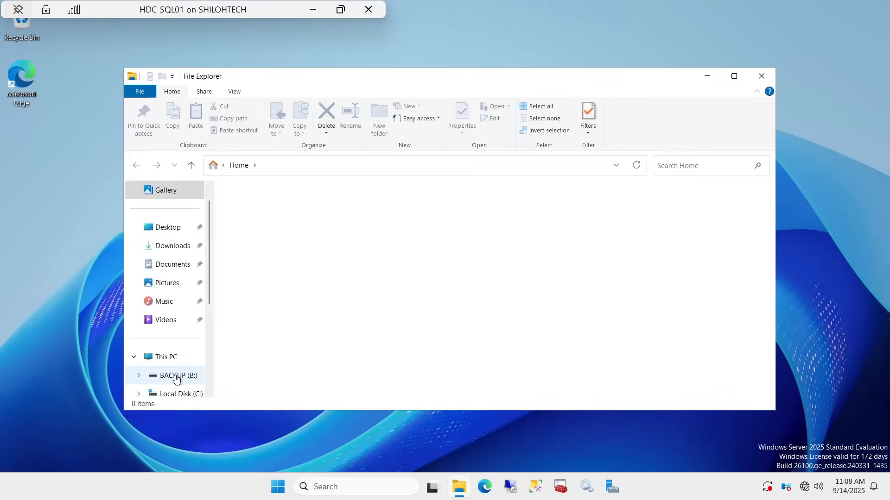
{"action": "left_click", "coordinate": [707, 75]}
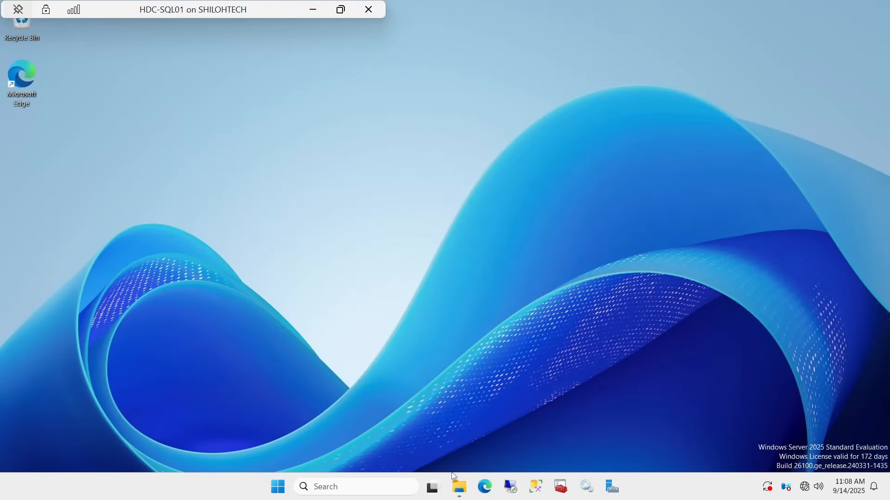
{"action": "mouse_move", "coordinate": [460, 498]}
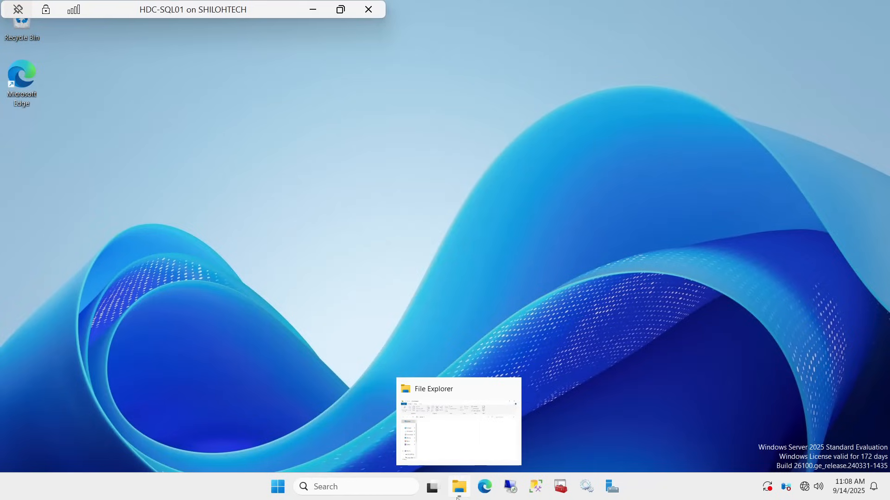
{"action": "left_click", "coordinate": [458, 493]}
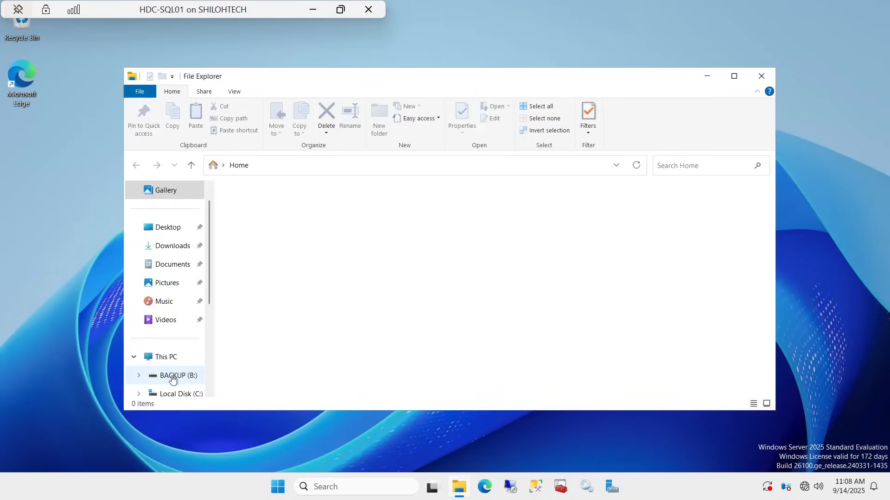
{"action": "left_click", "coordinate": [161, 359]}
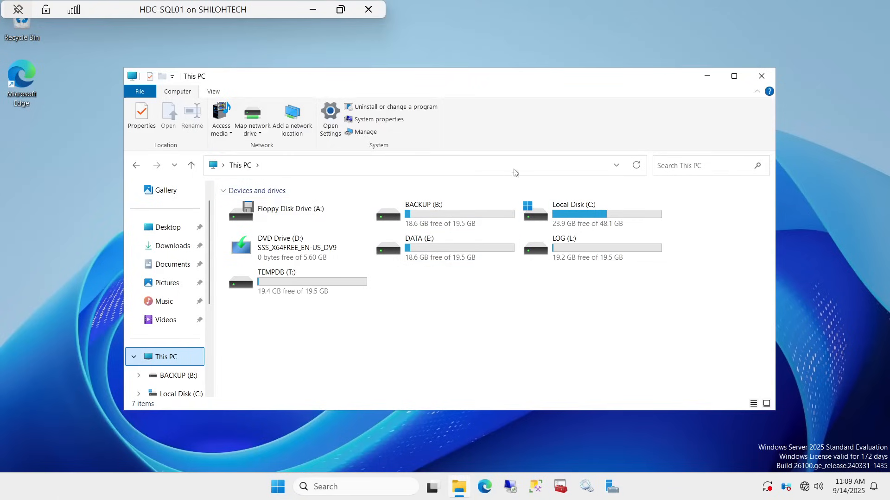
{"action": "left_click", "coordinate": [707, 76]}
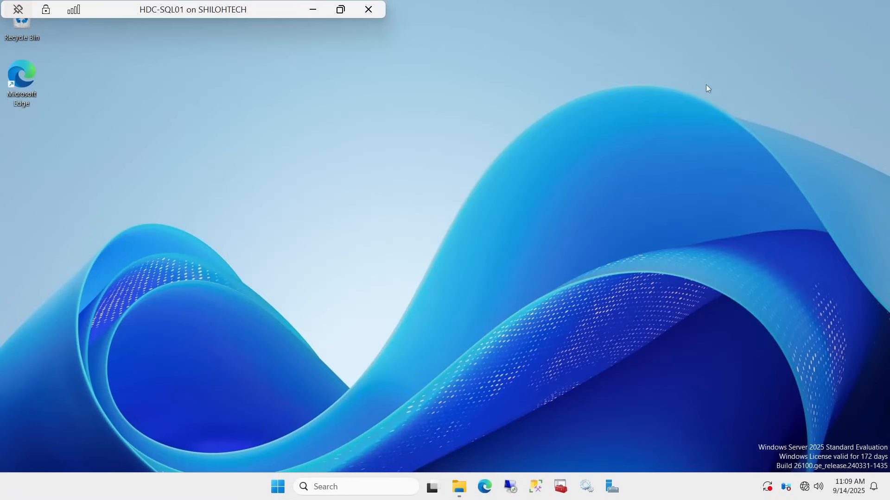
Step: Open SQL Server Management Studio, connect to the HDC-SQL01 database engine with Windows Authentication, and expand its Databases folder
{"action": "left_click", "coordinate": [537, 493]}
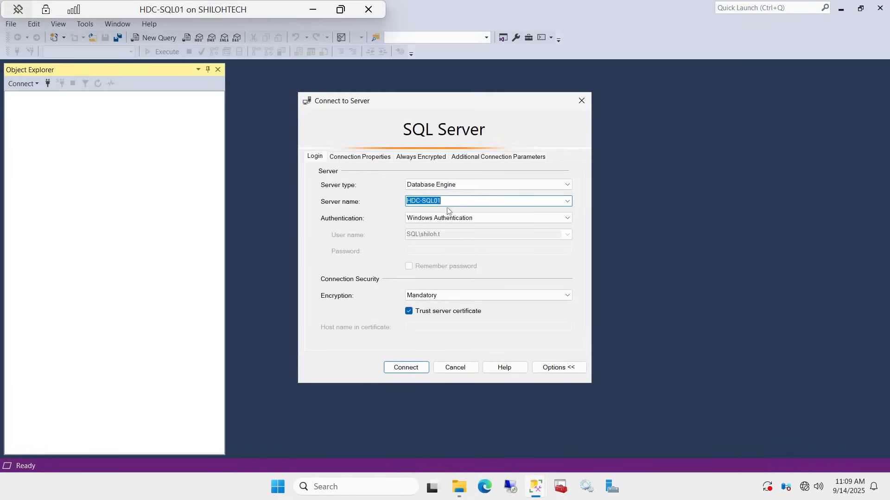
{"action": "left_click", "coordinate": [441, 201]}
{"action": "left_click_drag", "start_coordinate": [441, 201], "coordinate": [406, 201]}
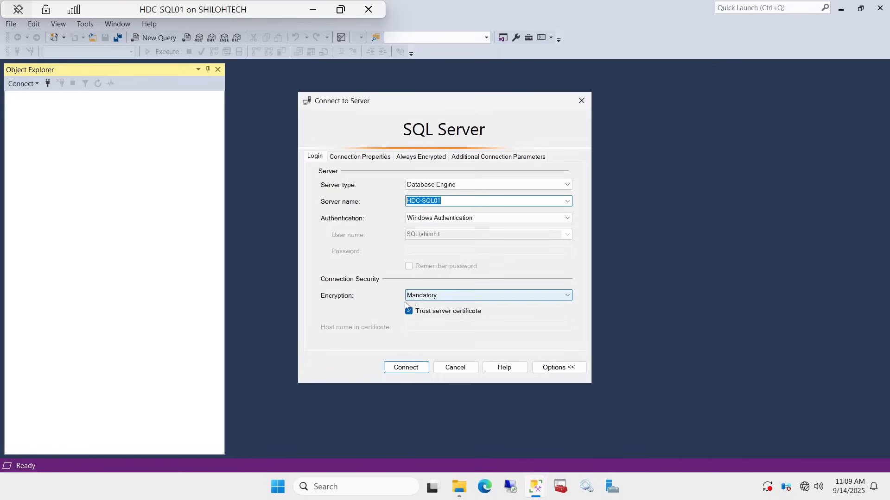
{"action": "left_click", "coordinate": [406, 369]}
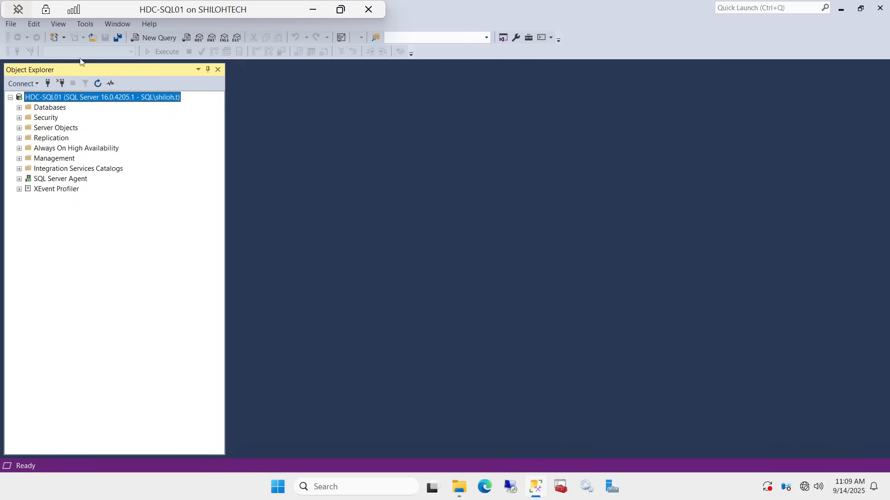
{"action": "left_click", "coordinate": [19, 107]}
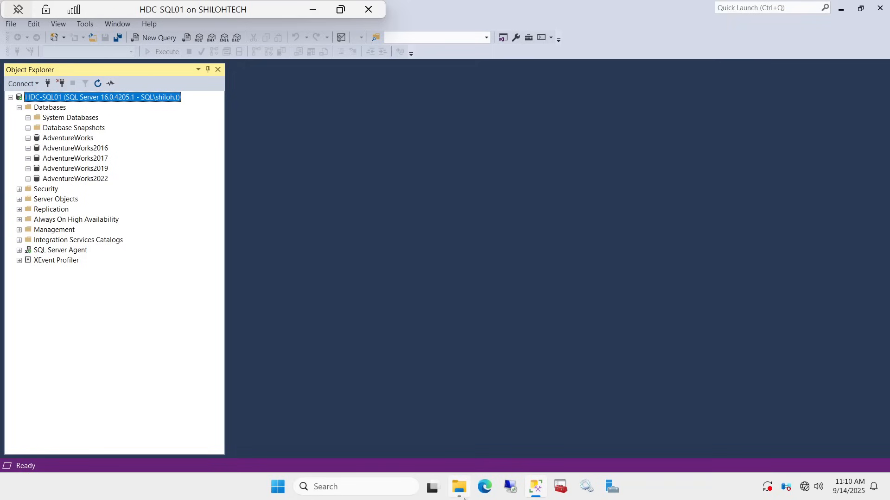
{"action": "mouse_move", "coordinate": [460, 497]}
Step: Check the size of the AdventureWorks2022 database in its properties, and close them
{"action": "right_click", "coordinate": [88, 181]}
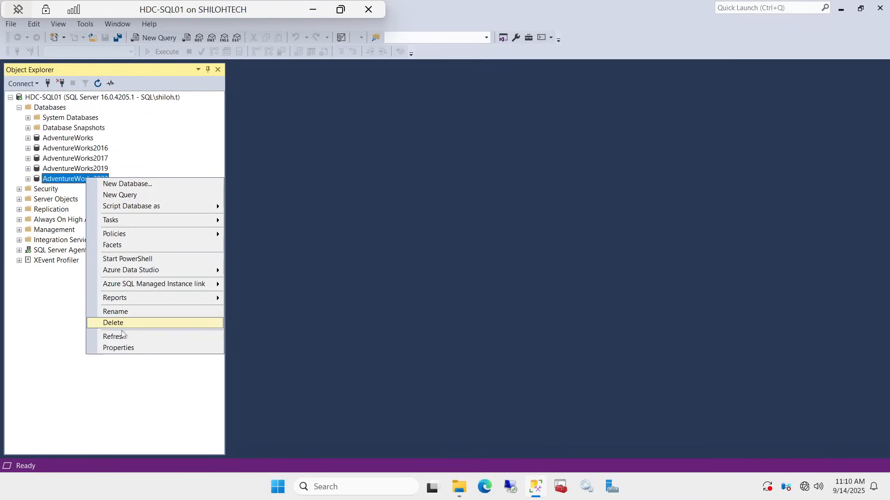
{"action": "left_click", "coordinate": [119, 348]}
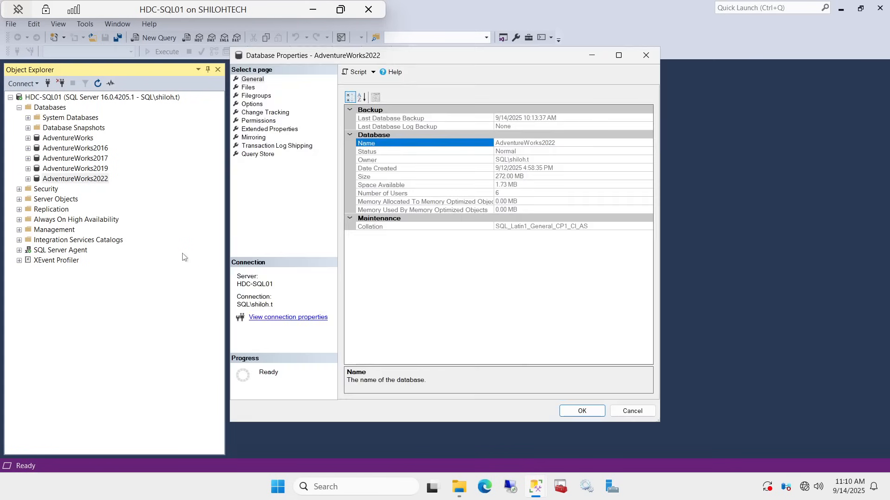
{"action": "left_click", "coordinate": [532, 180]}
{"action": "left_click_drag", "start_coordinate": [524, 177], "coordinate": [499, 176]}
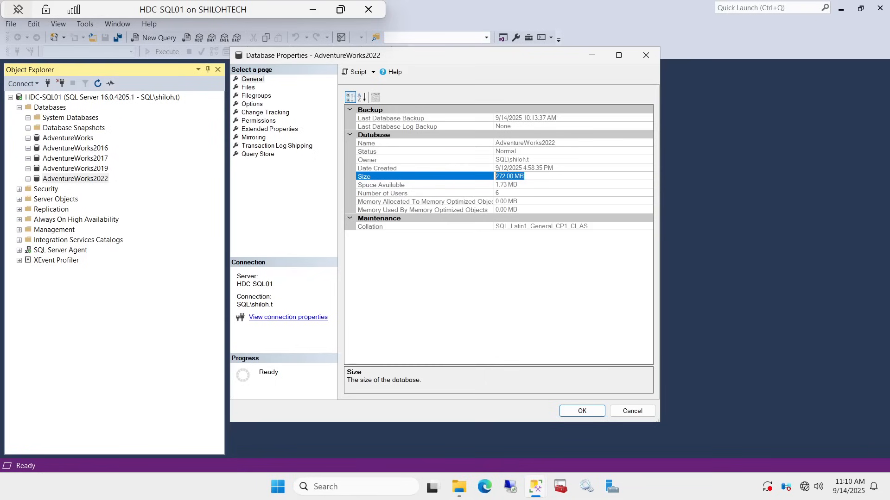
{"action": "left_click", "coordinate": [524, 176]}
{"action": "left_click", "coordinate": [582, 412]}
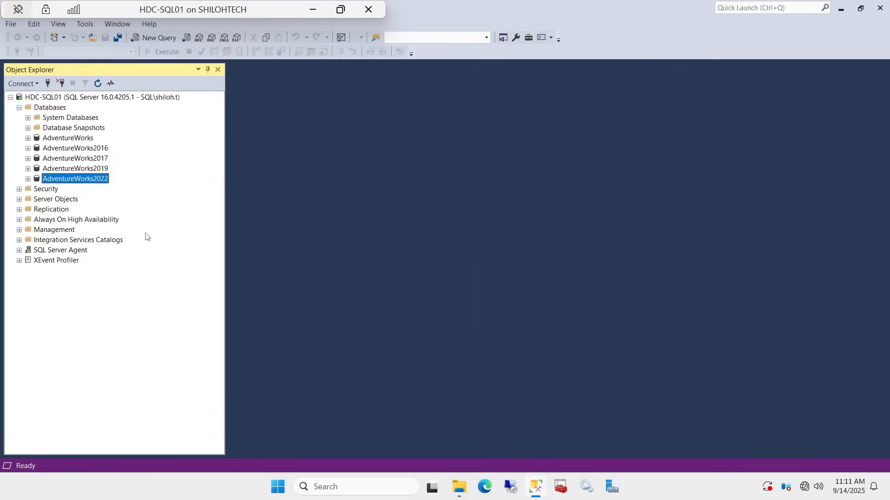
Step: Check the size of the AdventureWorks2019 database in its properties, and close them
{"action": "right_click", "coordinate": [91, 169]}
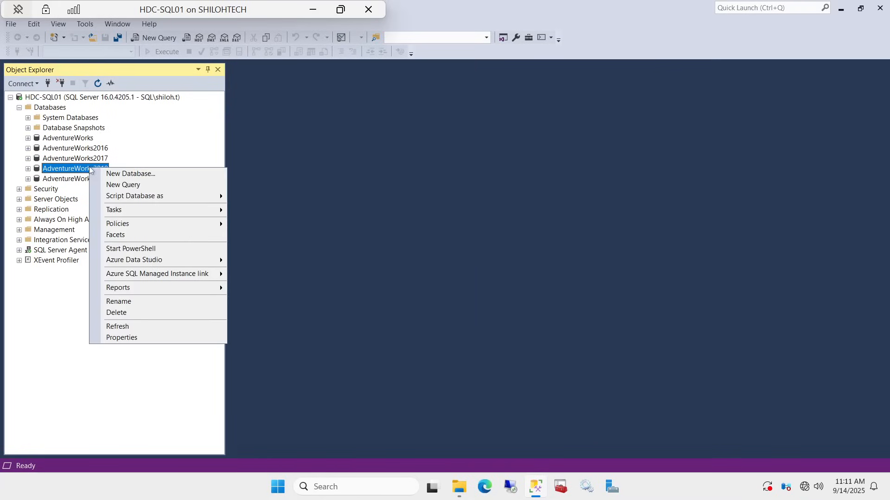
{"action": "left_click", "coordinate": [136, 337]}
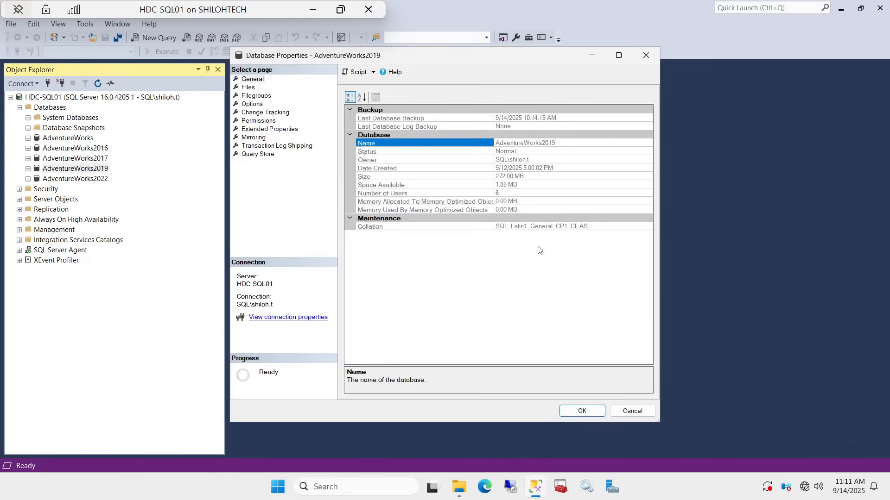
{"action": "left_click", "coordinate": [527, 175]}
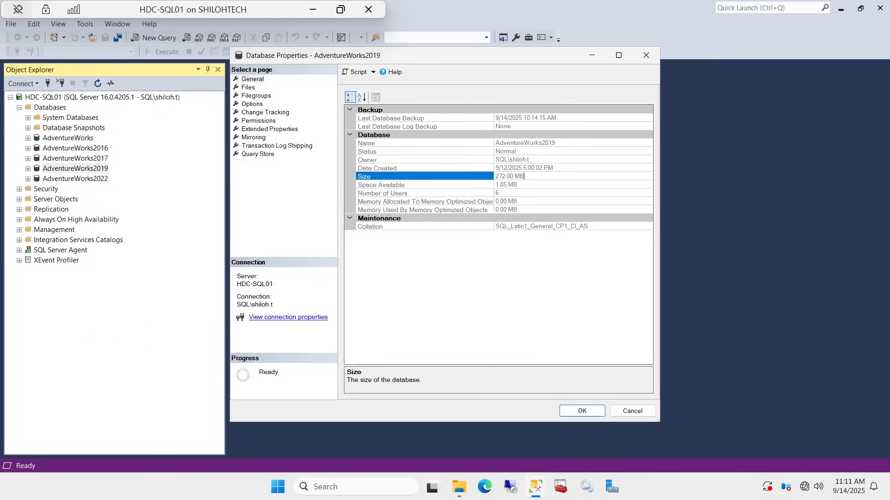
{"action": "left_click", "coordinate": [524, 176]}
{"action": "left_click", "coordinate": [582, 412]}
Step: Check the size of the AdventureWorks2017 database in its properties, and close them
{"action": "right_click", "coordinate": [99, 160]}
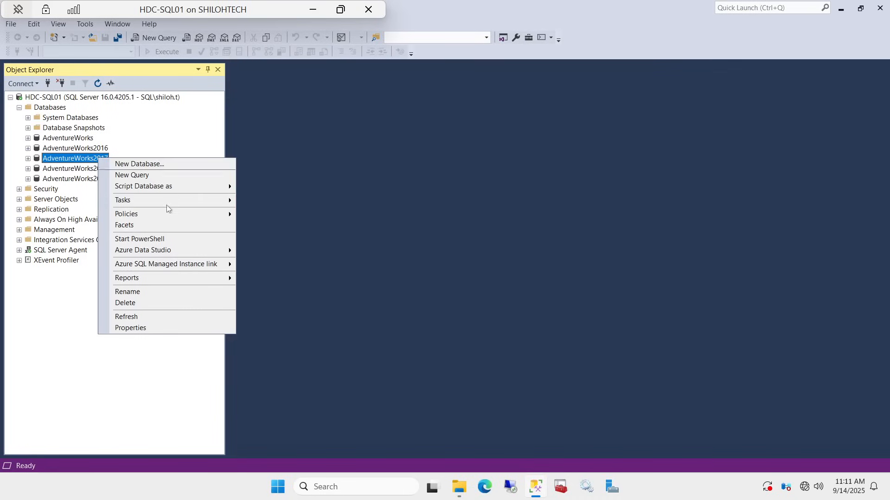
{"action": "left_click", "coordinate": [155, 327]}
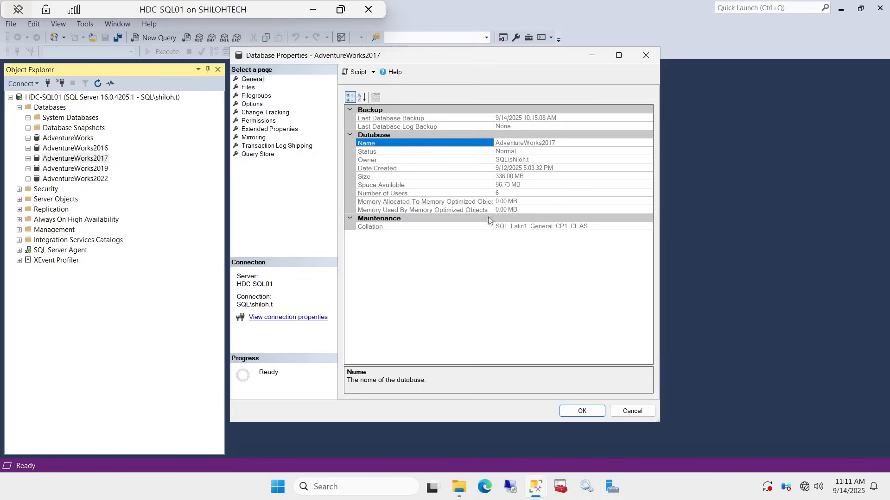
{"action": "left_click", "coordinate": [529, 179]}
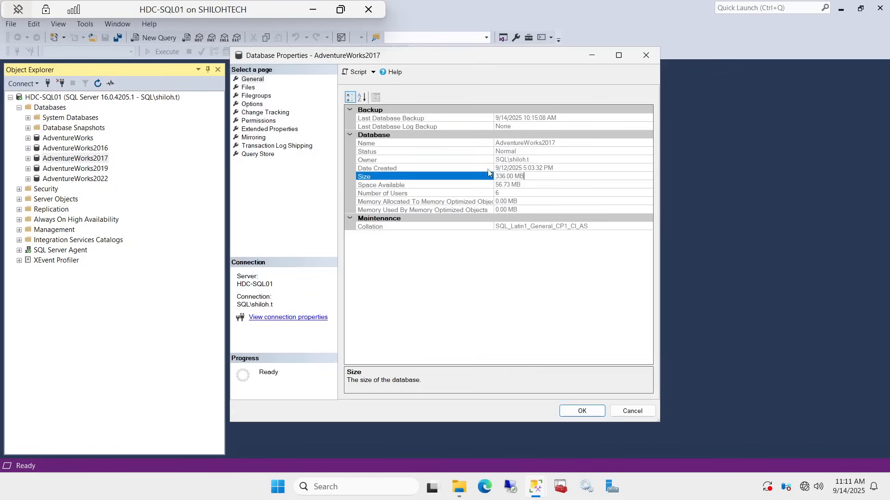
{"action": "key", "text": "ctrl+shift+Left"}
{"action": "key", "text": "ctrl+shift+Left"}
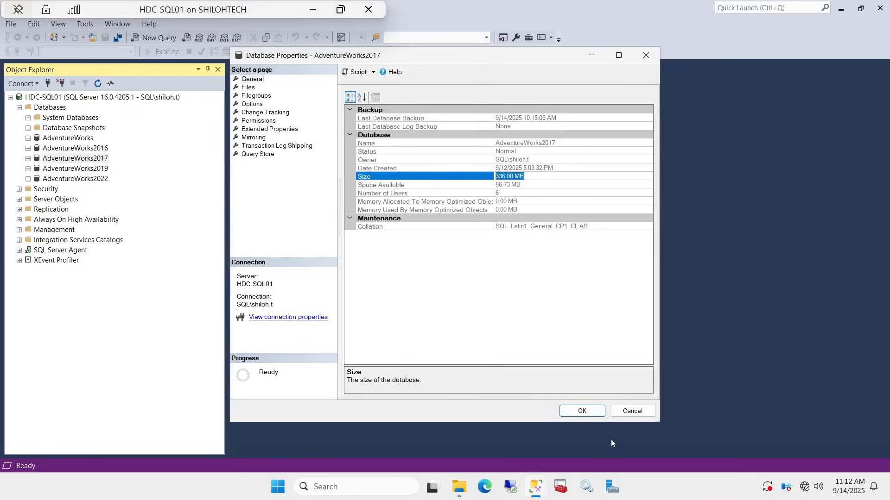
{"action": "left_click", "coordinate": [579, 411]}
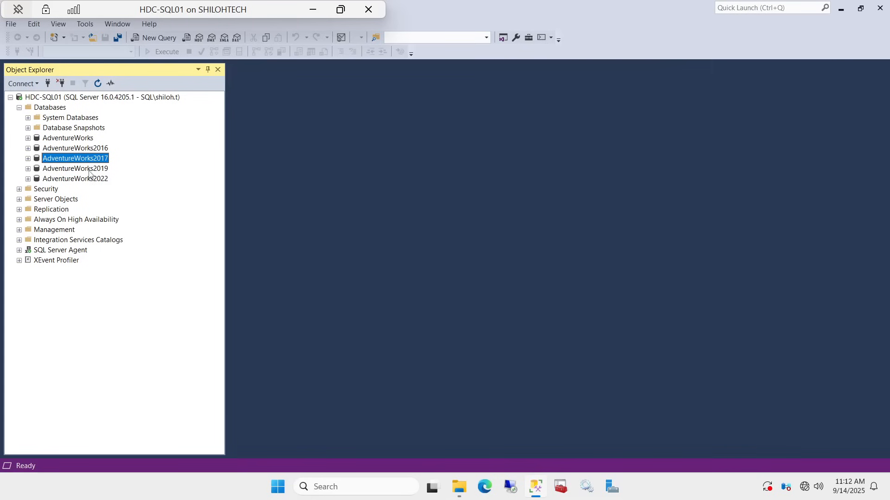
Step: Check the size of the AdventureWorks2016 database in its properties, and close them
{"action": "right_click", "coordinate": [95, 148]}
{"action": "left_click", "coordinate": [150, 315]}
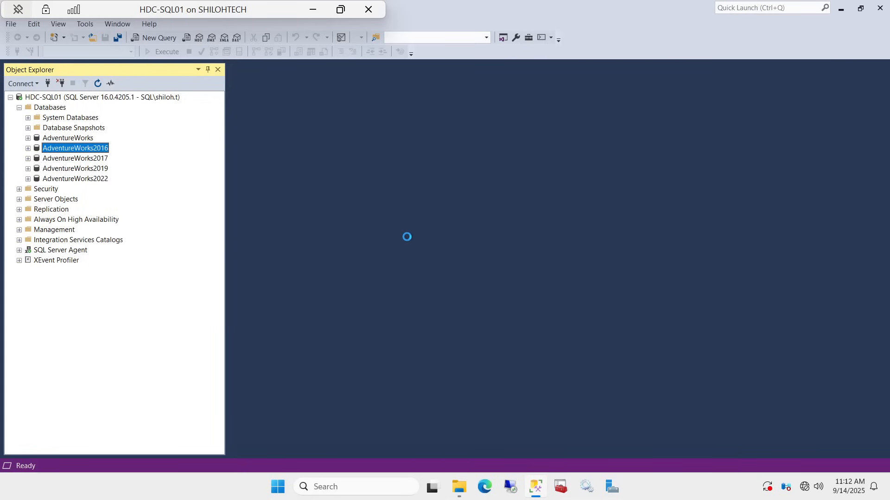
{"action": "left_click", "coordinate": [524, 176]}
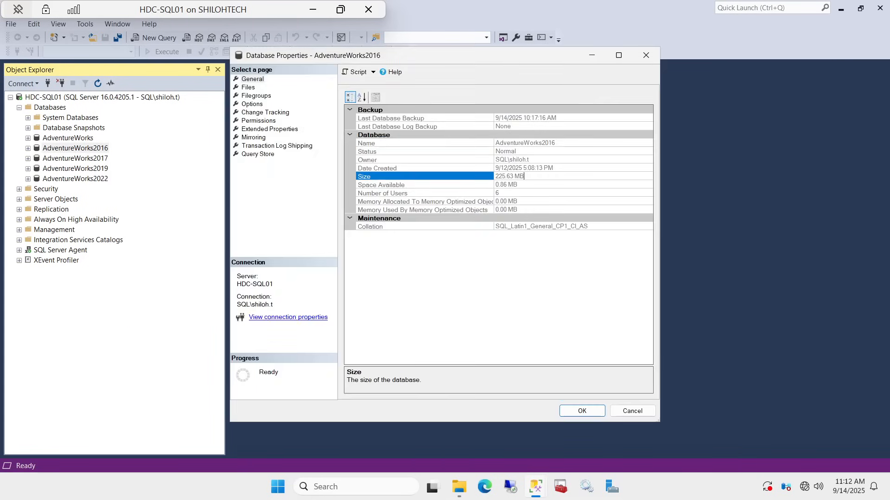
{"action": "double_click", "coordinate": [523, 176]}
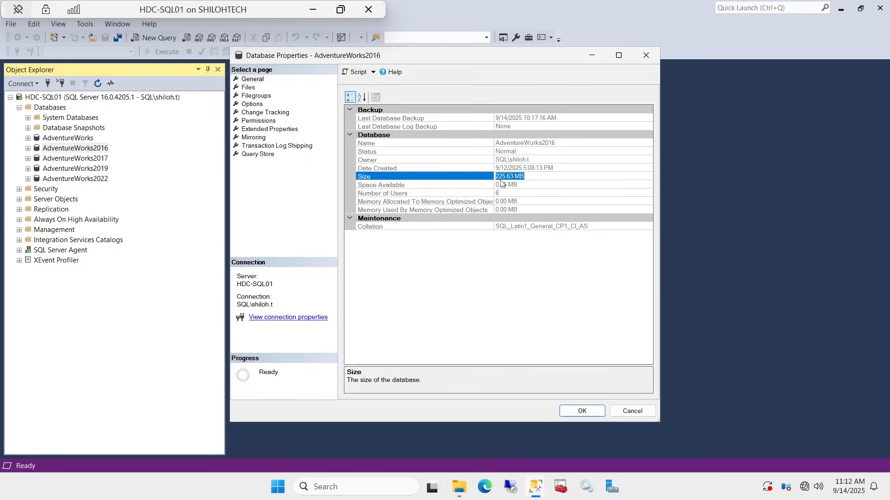
{"action": "left_click", "coordinate": [579, 411]}
Step: Check the size of the AdventureWorks database in its properties, and close them
{"action": "right_click", "coordinate": [55, 139]}
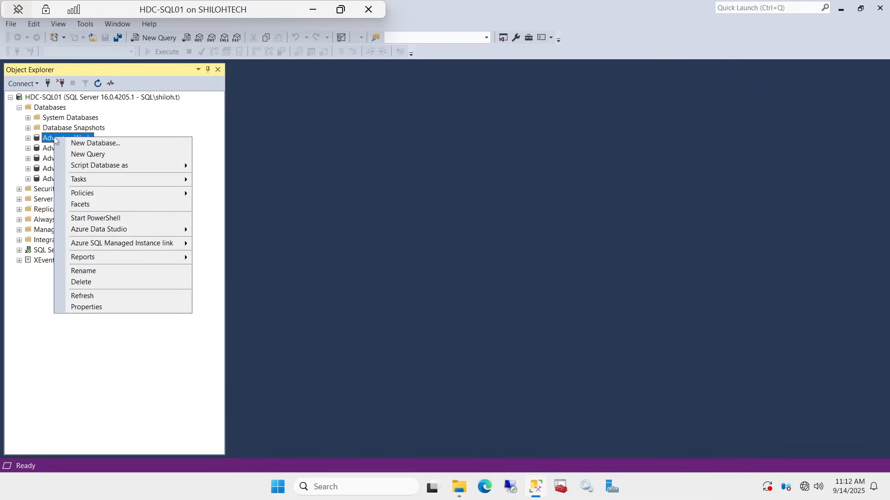
{"action": "left_click", "coordinate": [92, 308]}
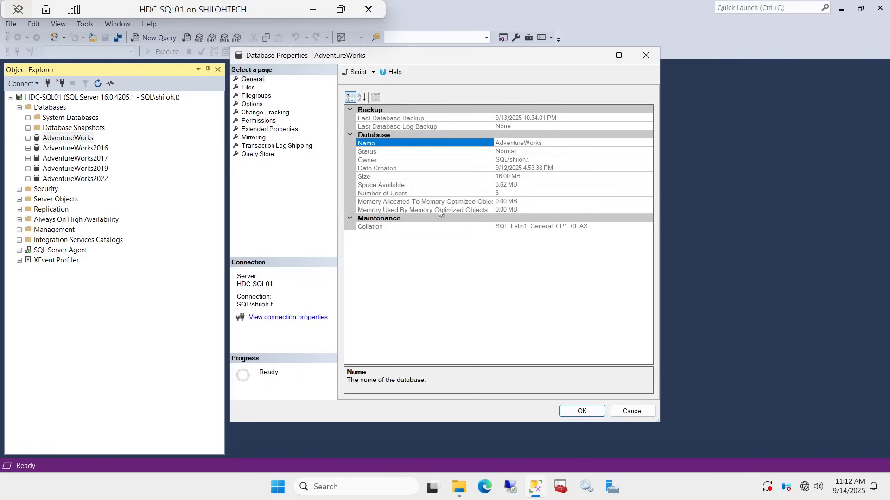
{"action": "left_click", "coordinate": [525, 178]}
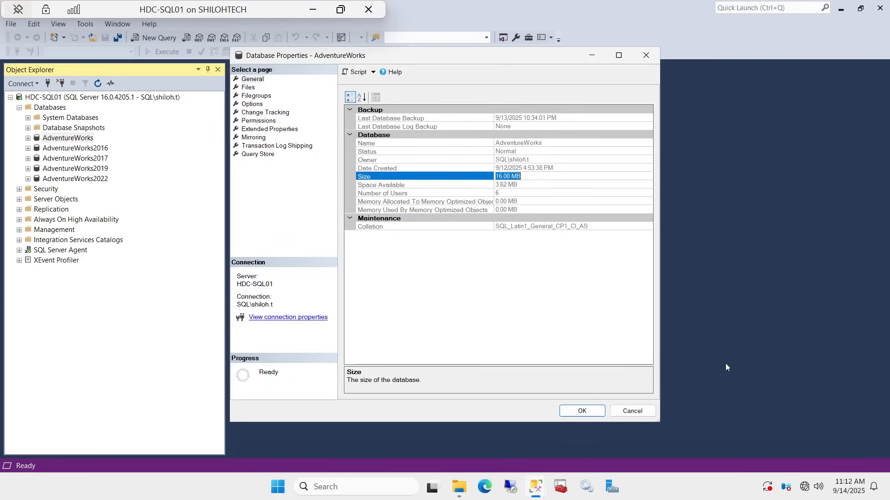
{"action": "left_click", "coordinate": [631, 411]}
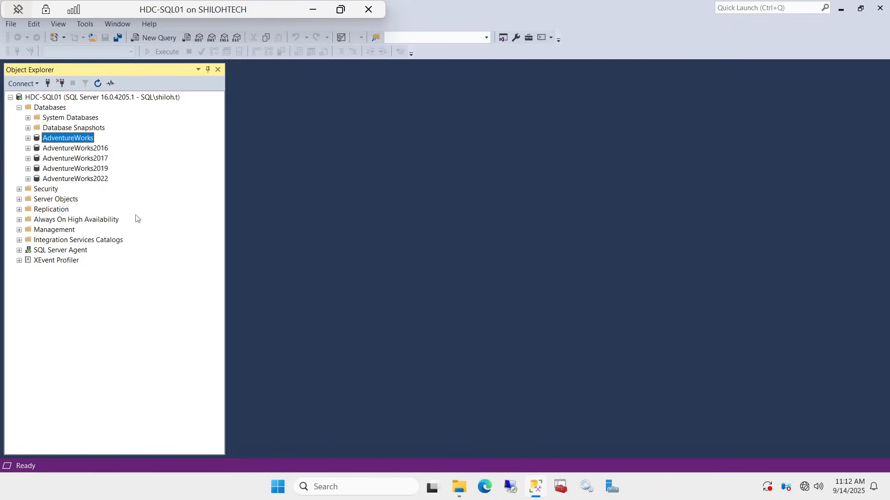
Step: Start a disk backup of the AdventureWorks2022 database and review the available backup types, keeping Full
{"action": "mouse_move", "coordinate": [461, 497]}
{"action": "left_click", "coordinate": [83, 181]}
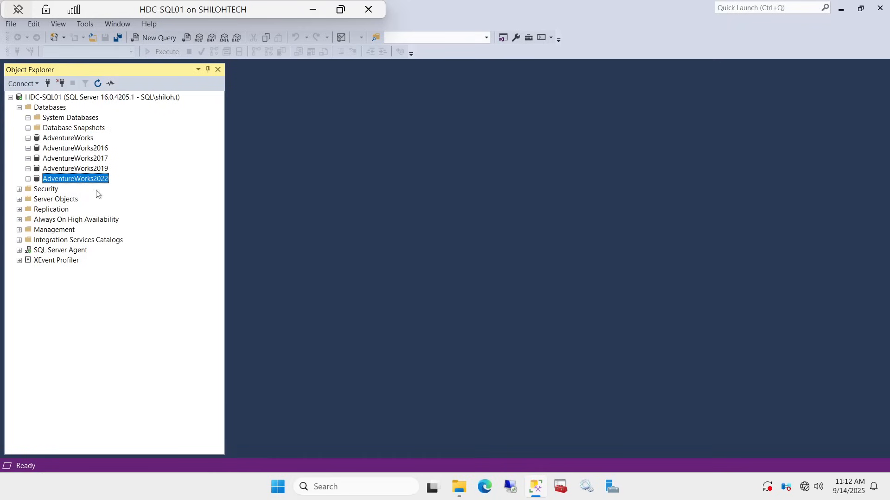
{"action": "right_click", "coordinate": [88, 178]}
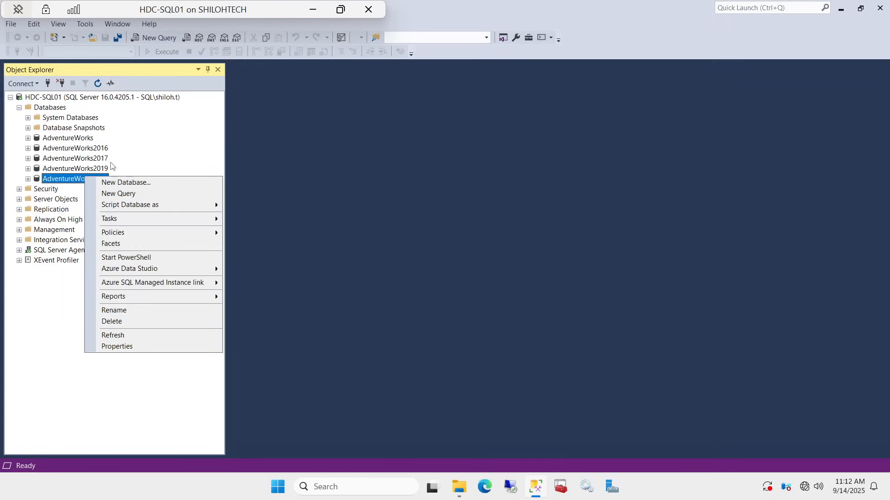
{"action": "mouse_move", "coordinate": [108, 220]}
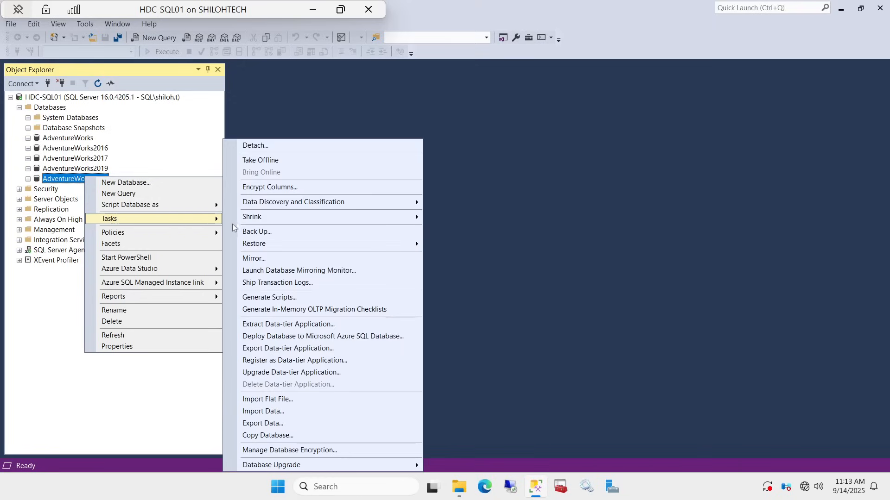
{"action": "left_click", "coordinate": [265, 233]}
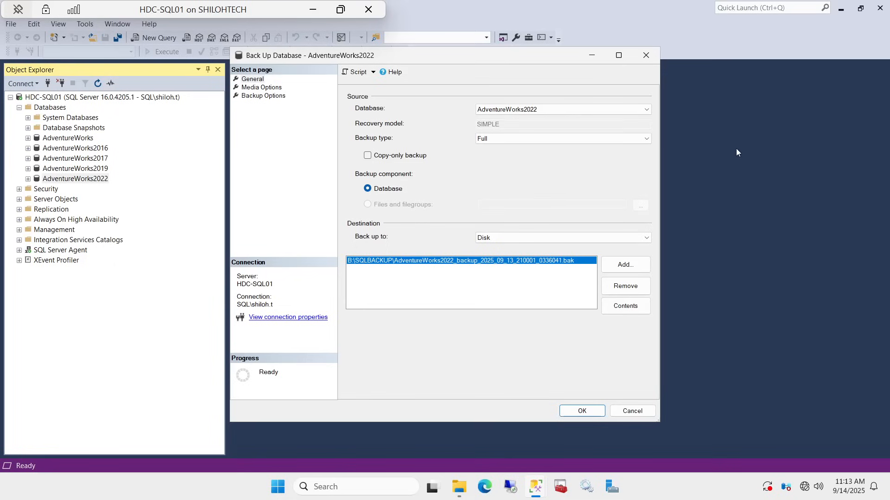
{"action": "left_click", "coordinate": [647, 136]}
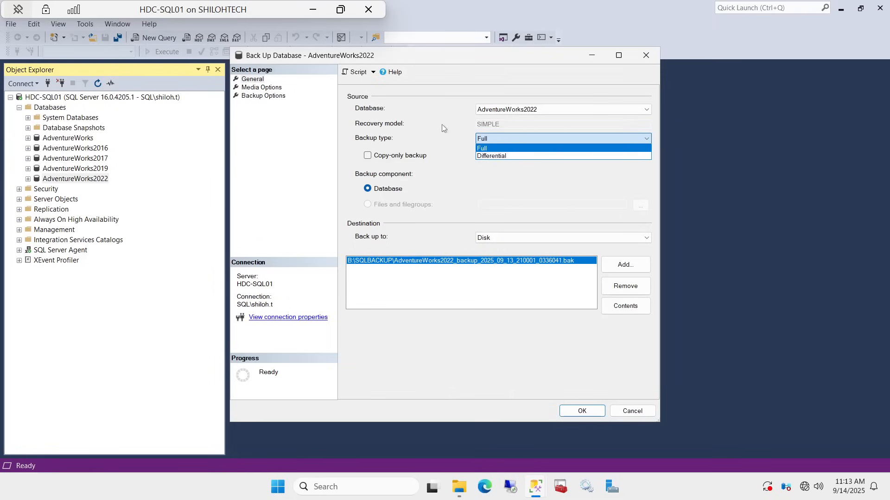
{"action": "left_click", "coordinate": [475, 188]}
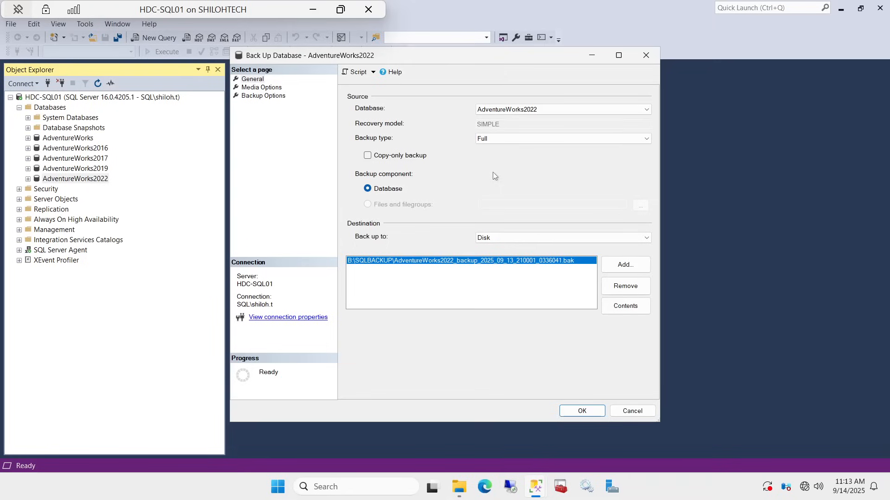
{"action": "left_click", "coordinate": [647, 139]}
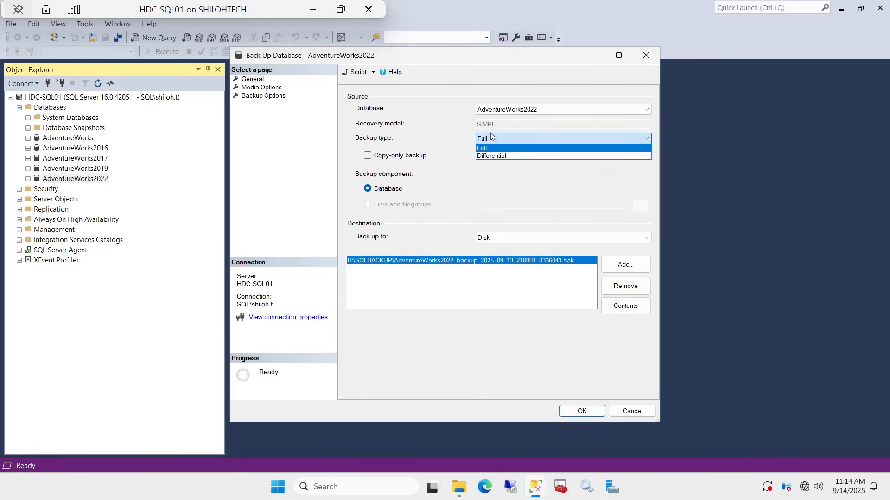
{"action": "left_click", "coordinate": [489, 191]}
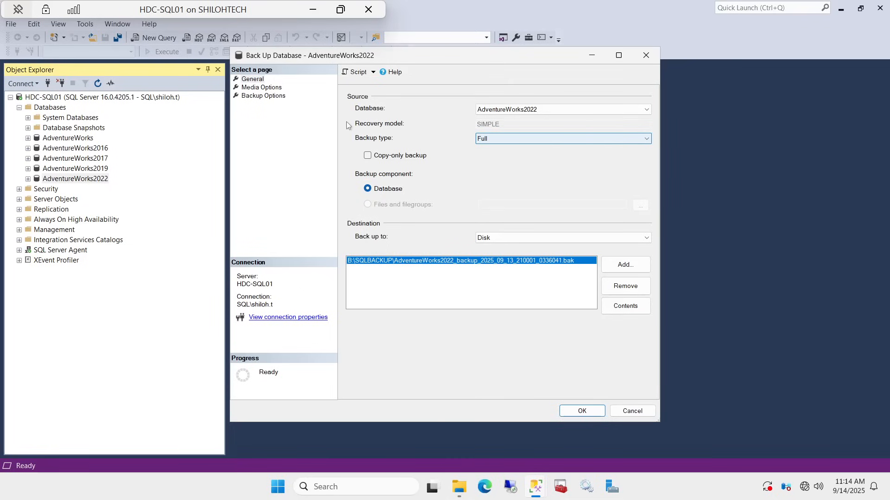
Step: Enable verification when finished, keep the default server compression setting, and run the AdventureWorks2022 backup
{"action": "left_click", "coordinate": [269, 87]}
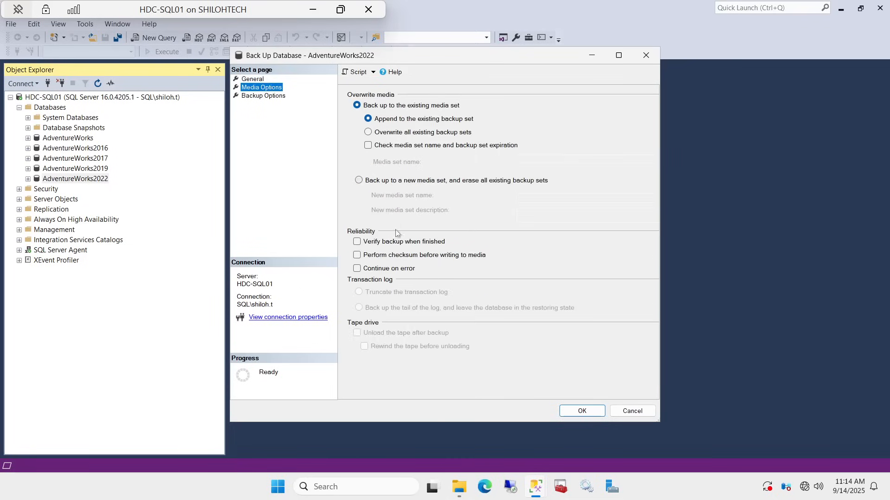
{"action": "left_click", "coordinate": [357, 241]}
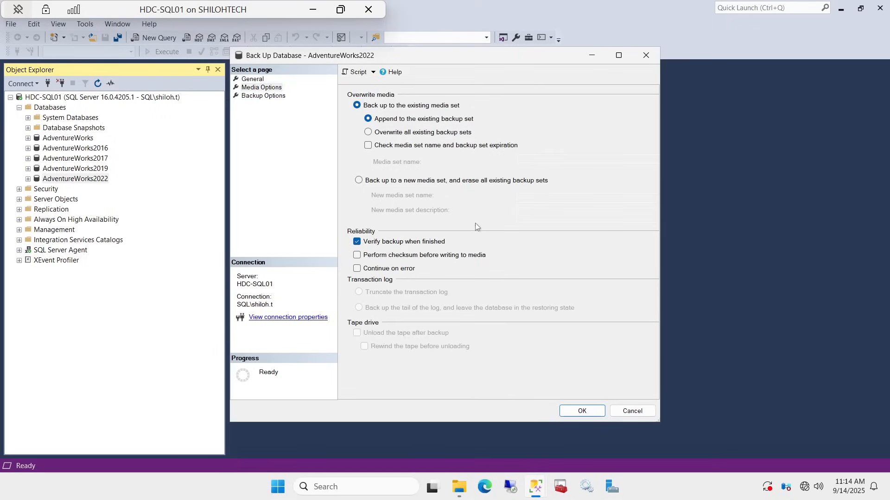
{"action": "left_click", "coordinate": [272, 97]}
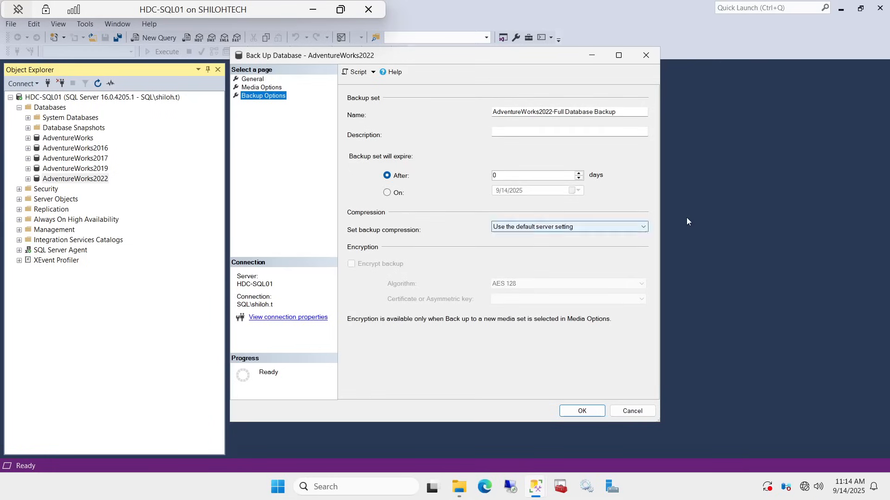
{"action": "left_click", "coordinate": [643, 229]}
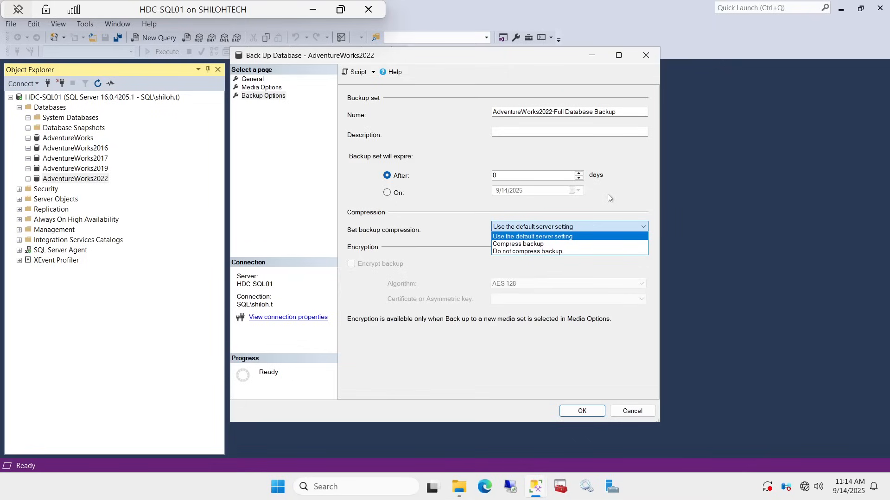
{"action": "left_click", "coordinate": [442, 186]}
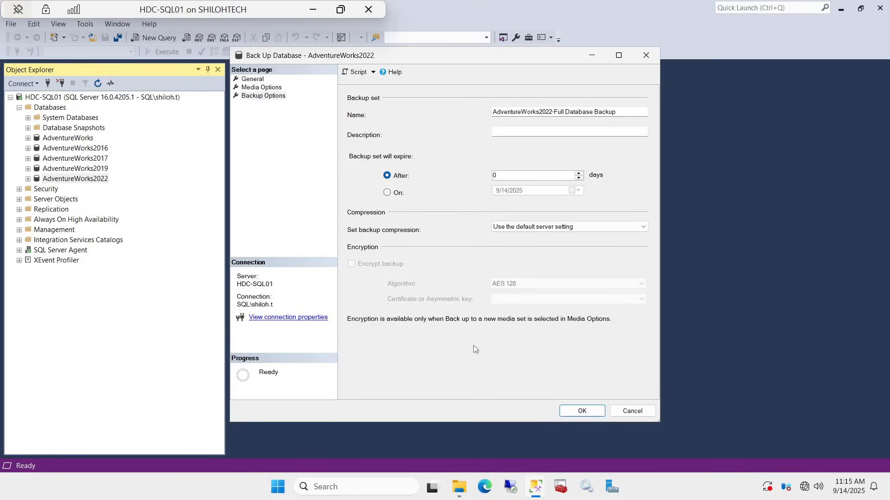
{"action": "left_click", "coordinate": [569, 408]}
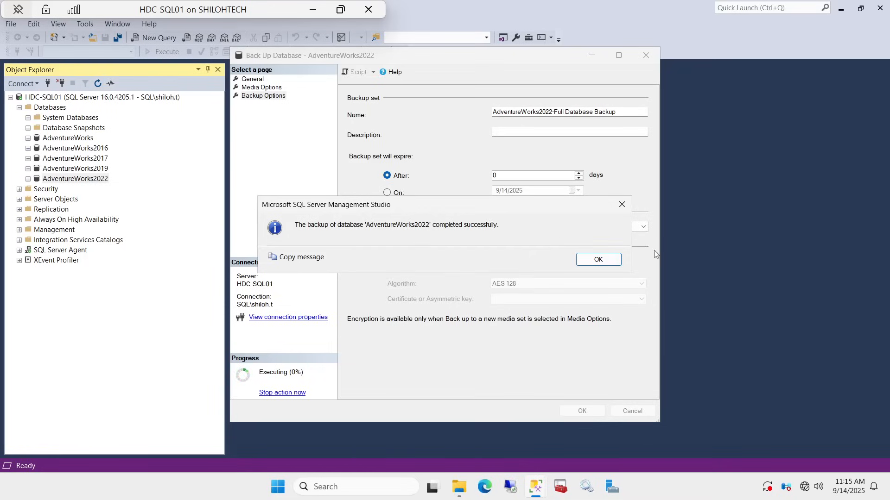
{"action": "left_click", "coordinate": [595, 258]}
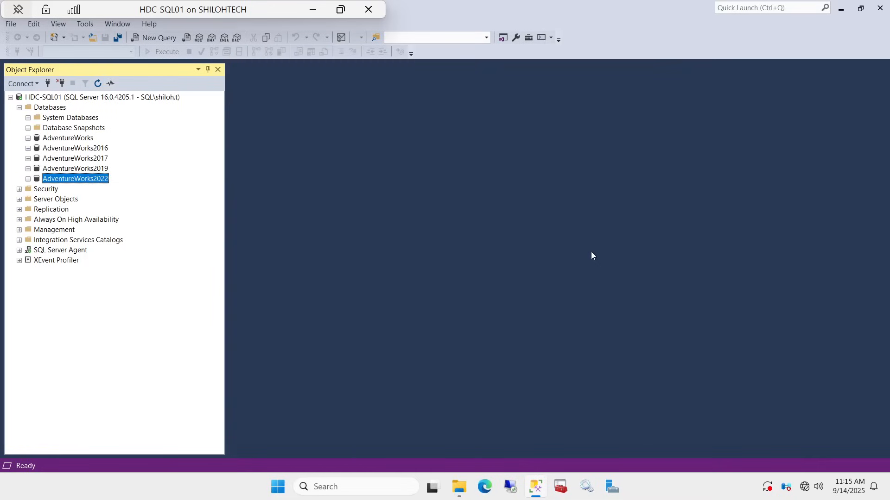
Step: Back up the AdventureWorks2019 database in full to disk, with verification when finished and the default server compression setting
{"action": "right_click", "coordinate": [96, 168]}
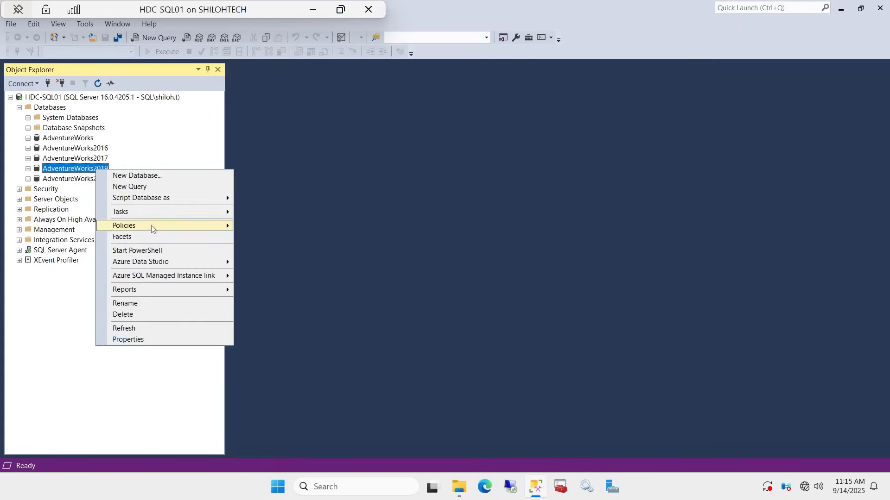
{"action": "mouse_move", "coordinate": [155, 213]}
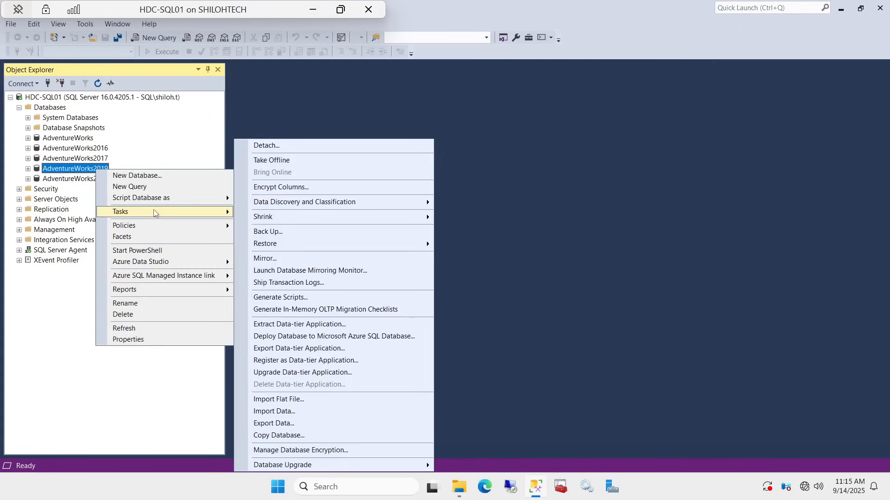
{"action": "left_click", "coordinate": [272, 233]}
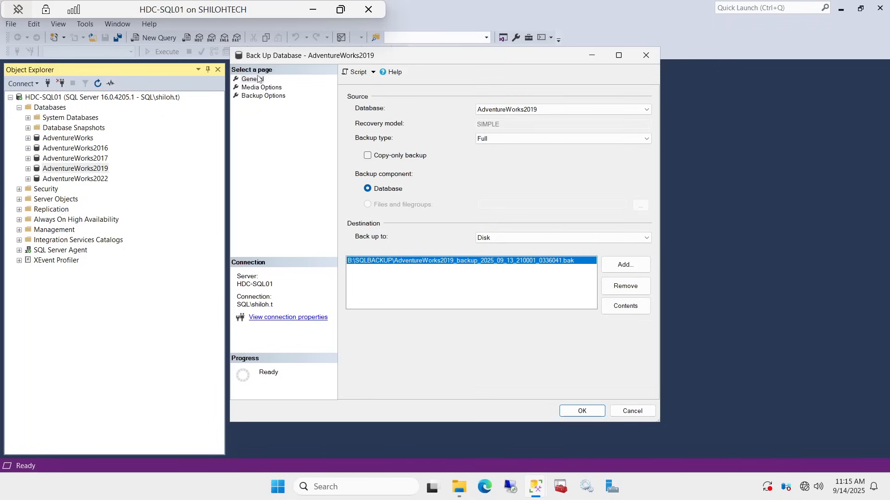
{"action": "left_click", "coordinate": [269, 88]}
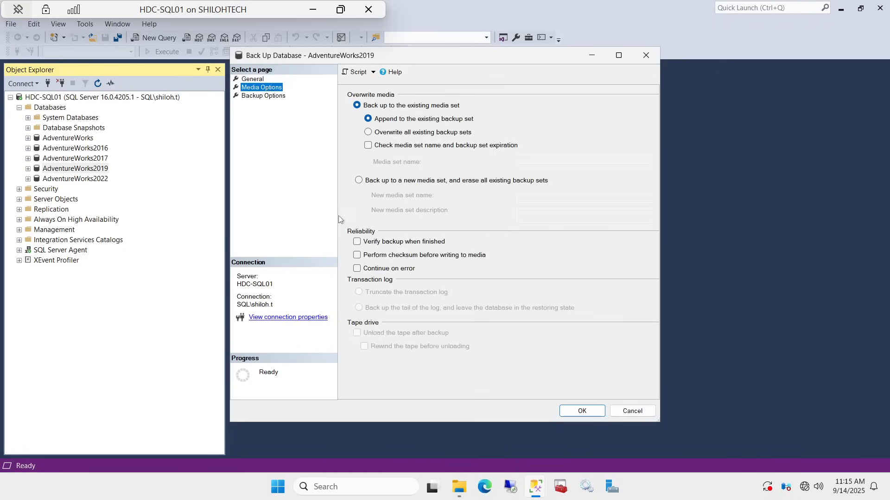
{"action": "left_click", "coordinate": [357, 242]}
{"action": "left_click", "coordinate": [271, 96]}
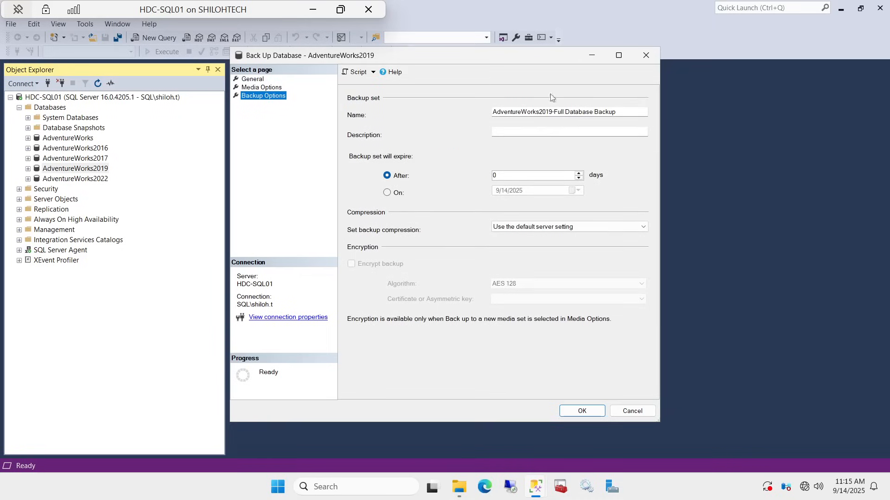
{"action": "left_click", "coordinate": [581, 411]}
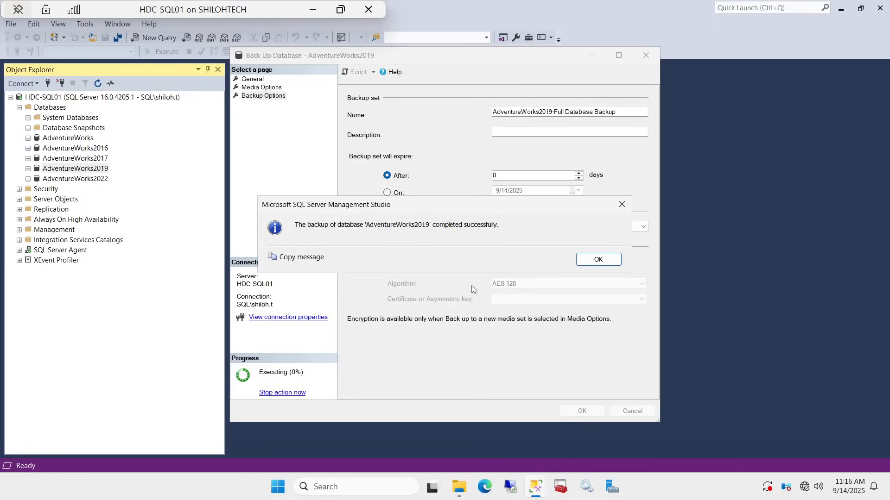
{"action": "left_click", "coordinate": [601, 260]}
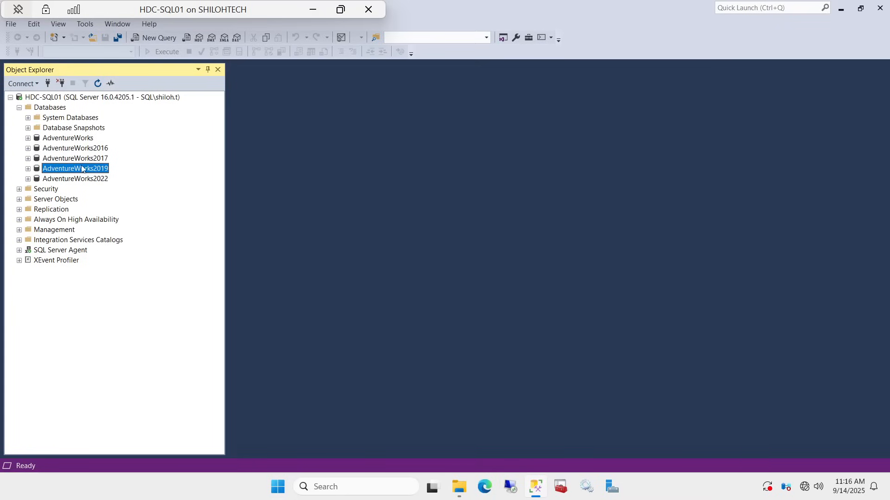
Step: Back up the AdventureWorks2017 database in full to disk, with verification when finished and the default server compression setting
{"action": "right_click", "coordinate": [92, 158]}
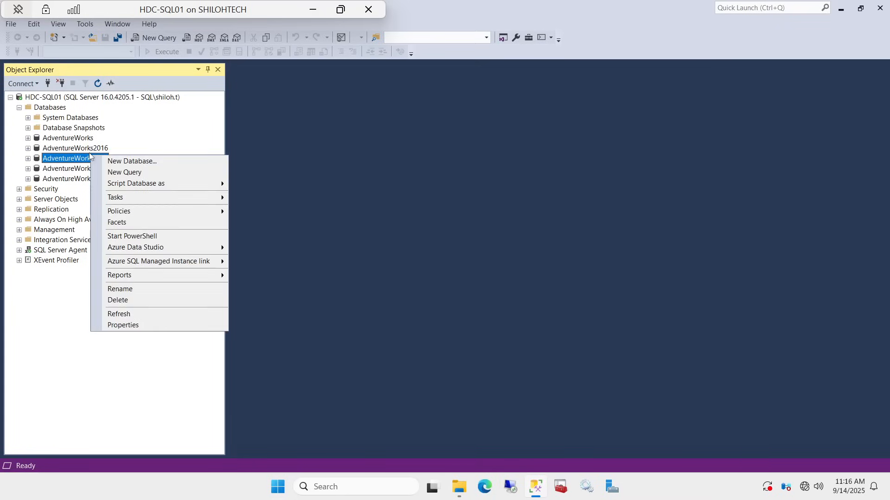
{"action": "left_click", "coordinate": [145, 196]}
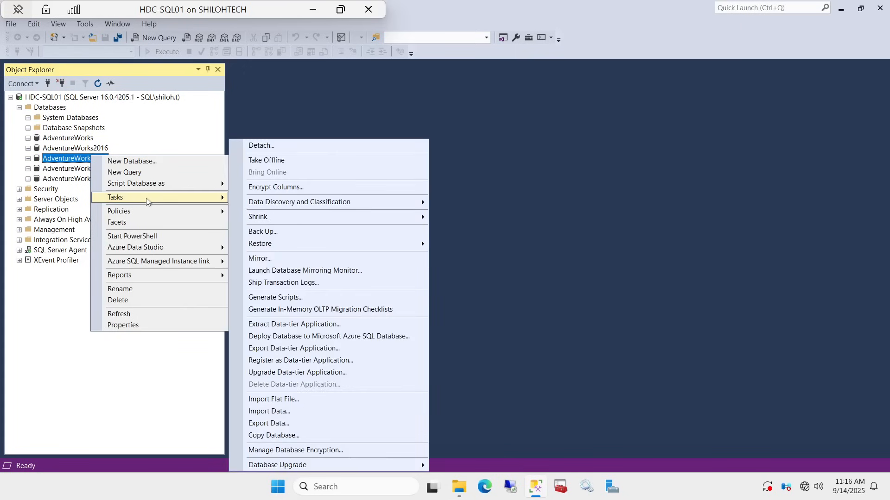
{"action": "left_click", "coordinate": [263, 231]}
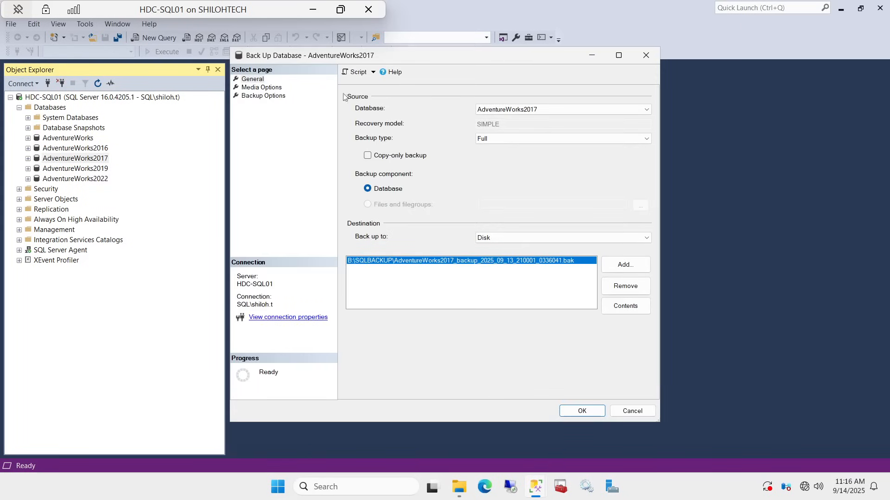
{"action": "left_click", "coordinate": [275, 89]}
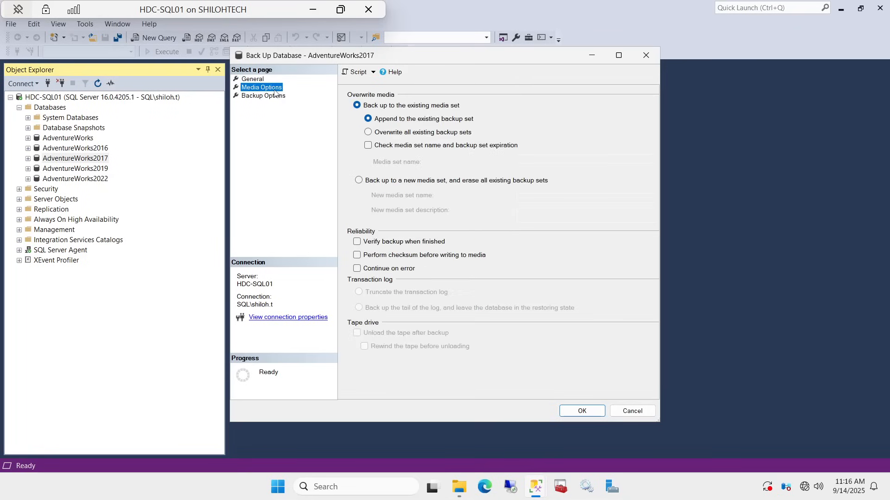
{"action": "left_click", "coordinate": [356, 241]}
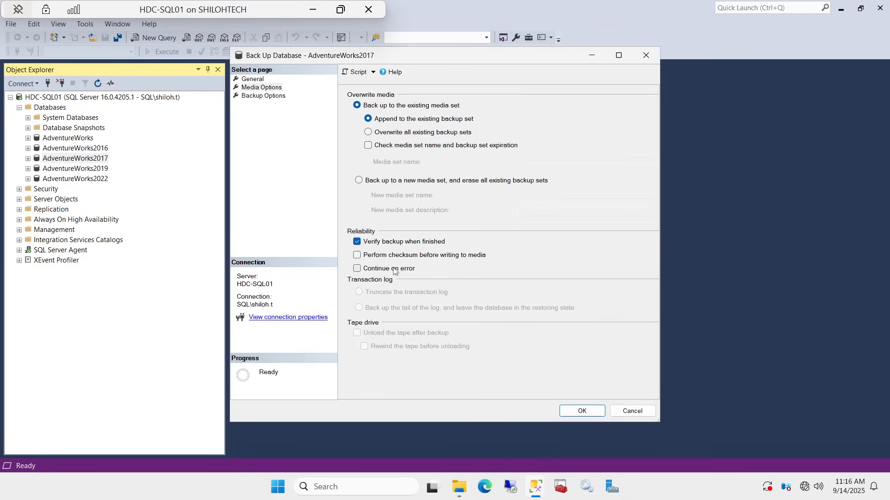
{"action": "left_click", "coordinate": [268, 96]}
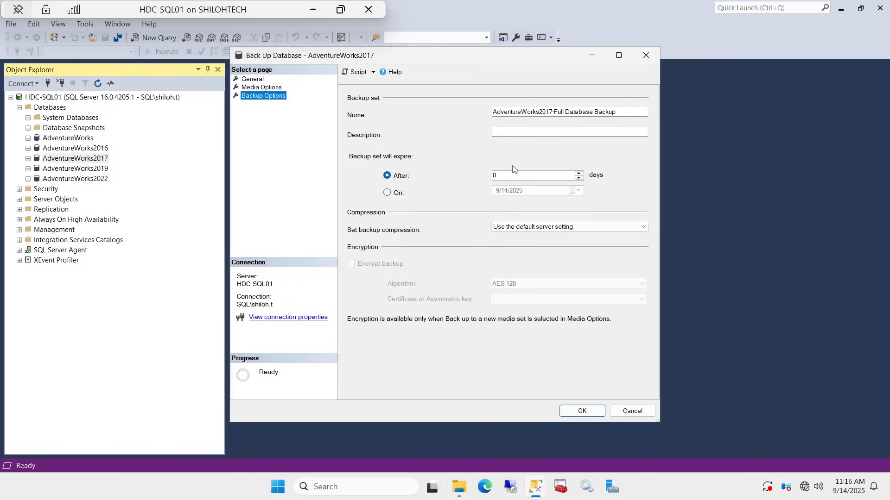
{"action": "left_click", "coordinate": [581, 411]}
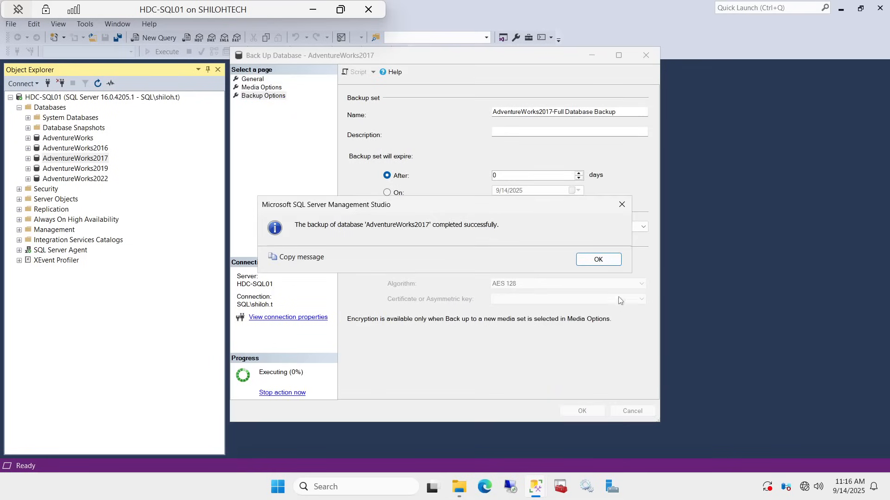
{"action": "left_click", "coordinate": [599, 260]}
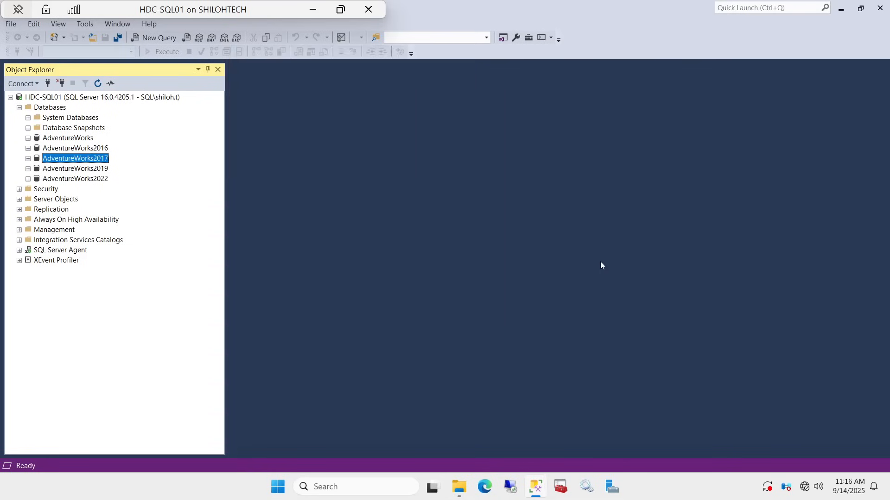
Step: Set up a full disk backup of the AdventureWorks2016 database, with verification when finished and the default server compression setting
{"action": "right_click", "coordinate": [98, 148]}
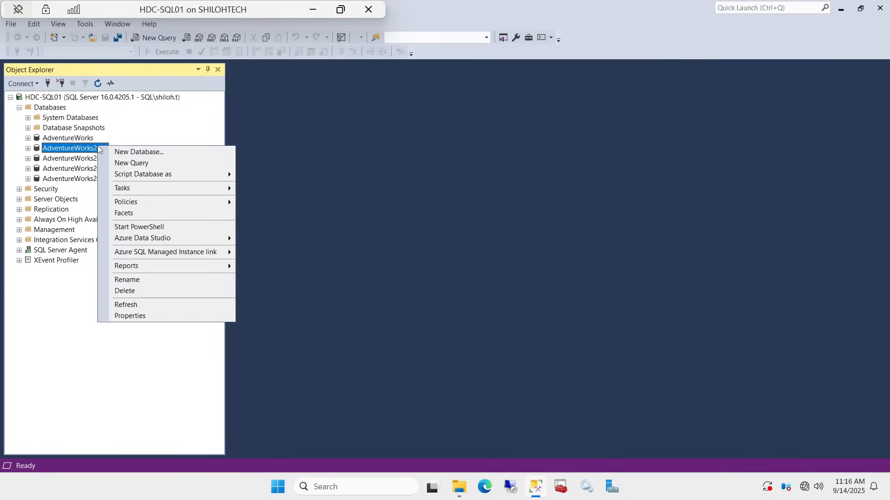
{"action": "mouse_move", "coordinate": [155, 189]}
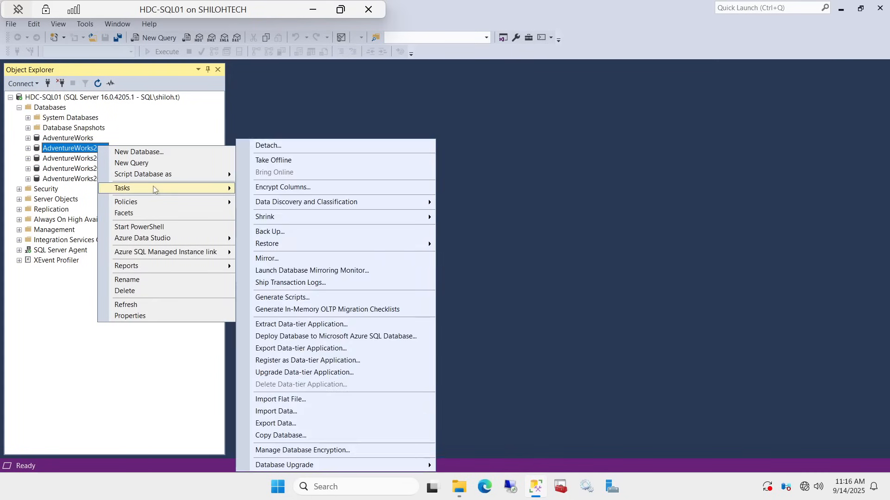
{"action": "left_click", "coordinate": [285, 233]}
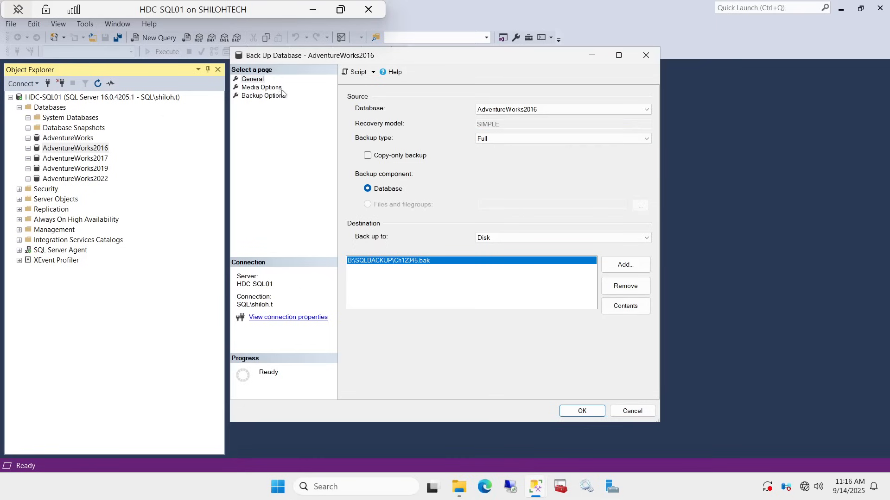
{"action": "left_click", "coordinate": [261, 89]}
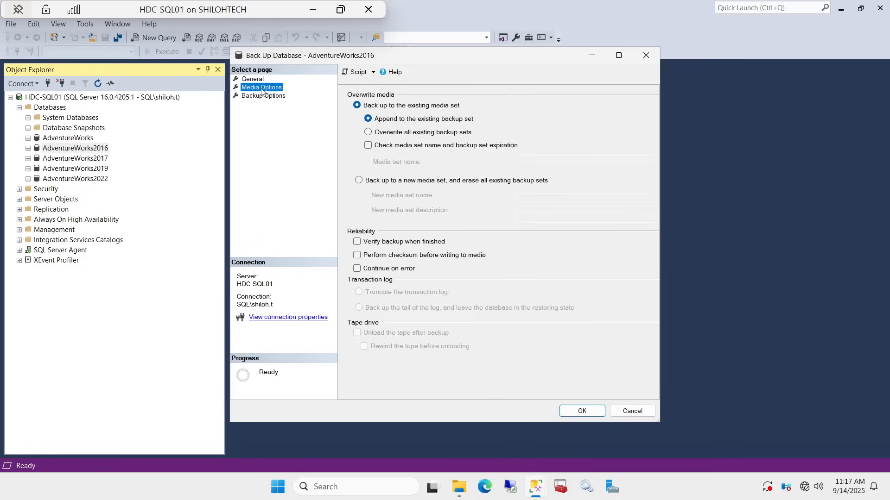
{"action": "left_click", "coordinate": [262, 97]}
{"action": "left_click", "coordinate": [261, 88]}
{"action": "left_click", "coordinate": [356, 242]}
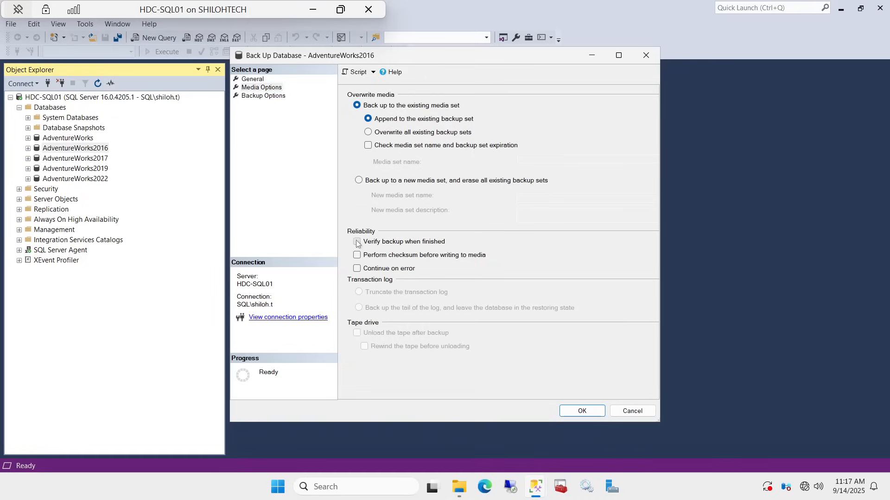
{"action": "left_click", "coordinate": [269, 99]}
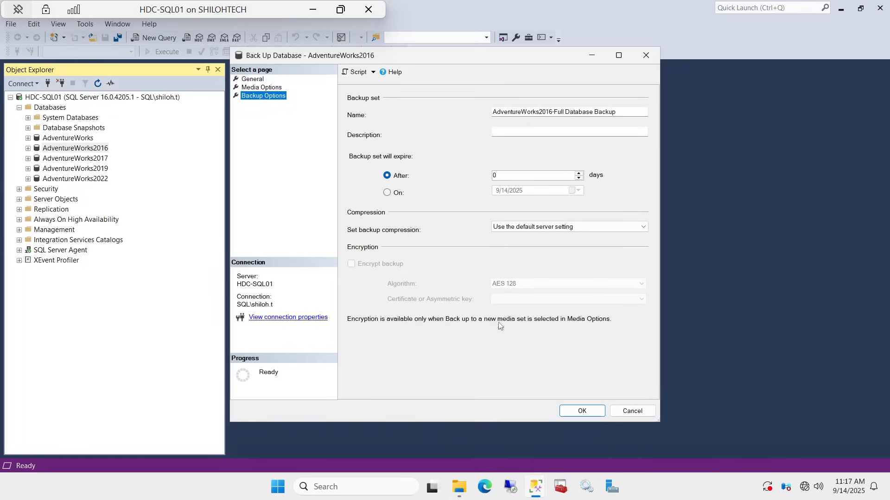
Step: Script the AdventureWorks2016 backup to a query window, close the backup dialog, and execute the script
{"action": "left_click", "coordinate": [357, 73]}
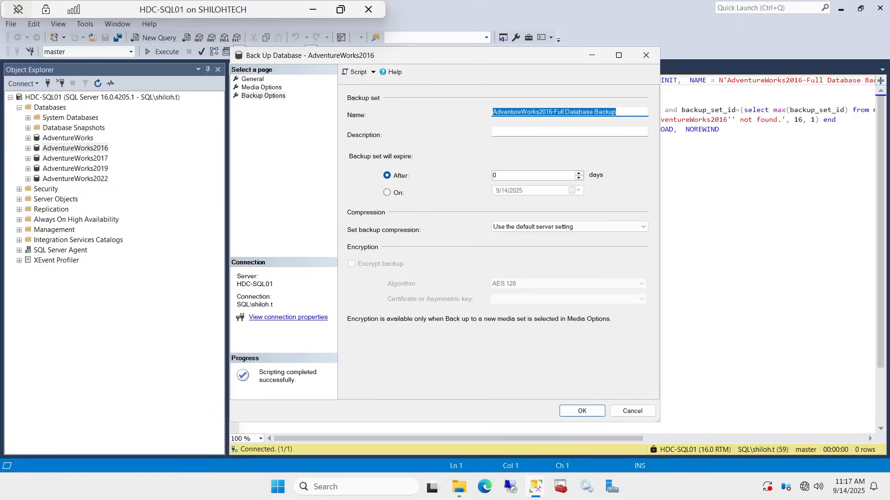
{"action": "left_click", "coordinate": [647, 59]}
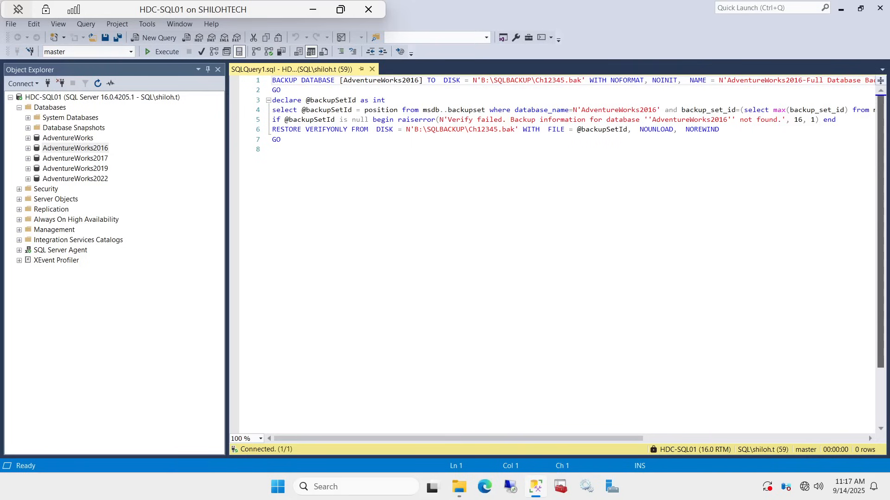
{"action": "left_click", "coordinate": [167, 52]}
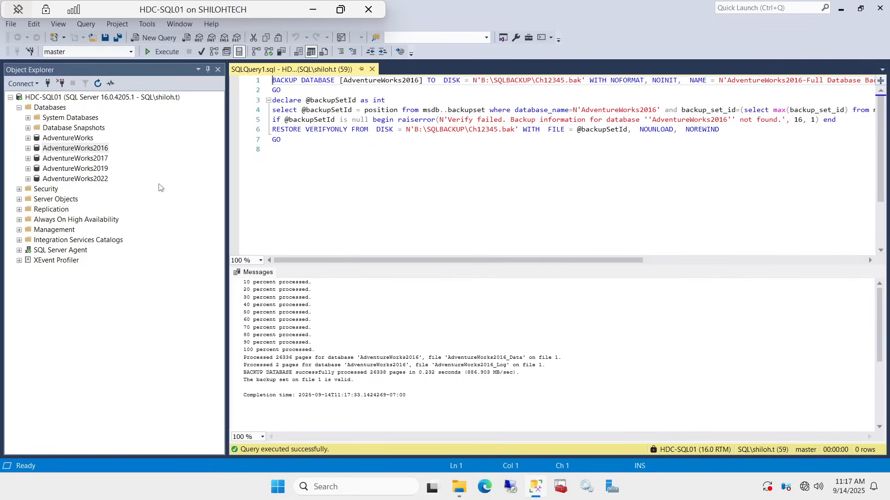
Step: Start a disk backup of the AdventureWorks database and review the available backup types, keeping Full
{"action": "left_click", "coordinate": [84, 140]}
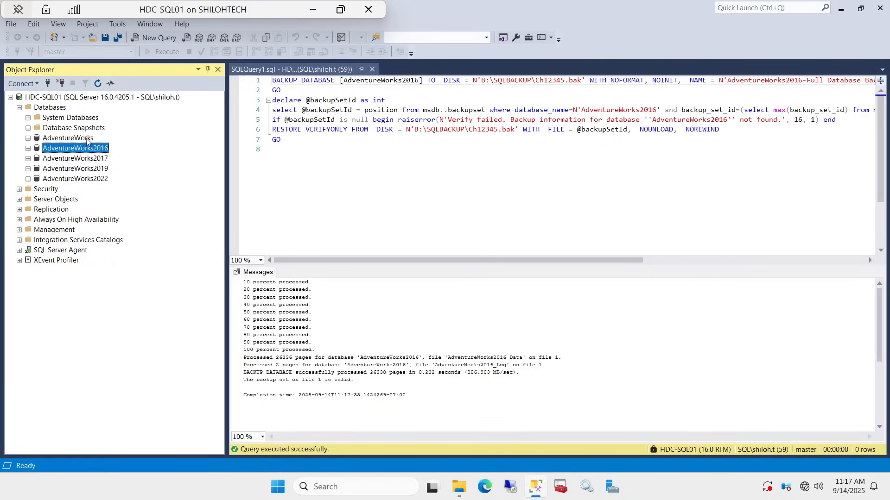
{"action": "right_click", "coordinate": [85, 139]}
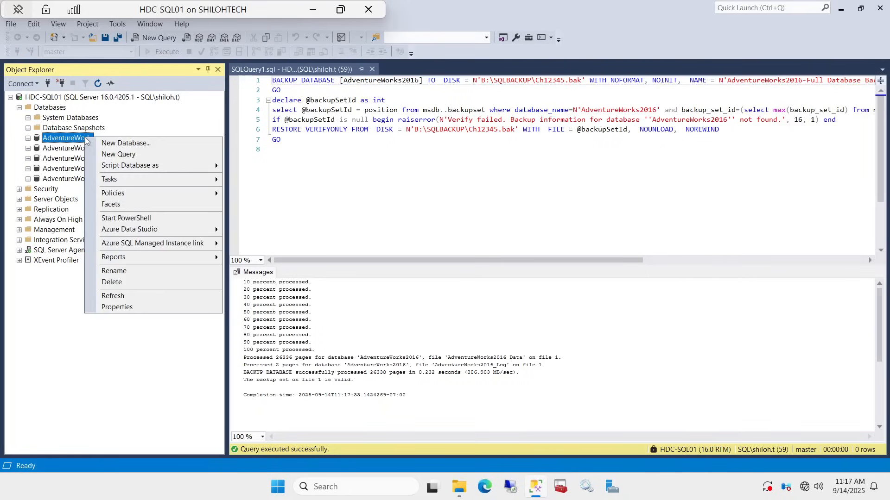
{"action": "mouse_move", "coordinate": [139, 181]}
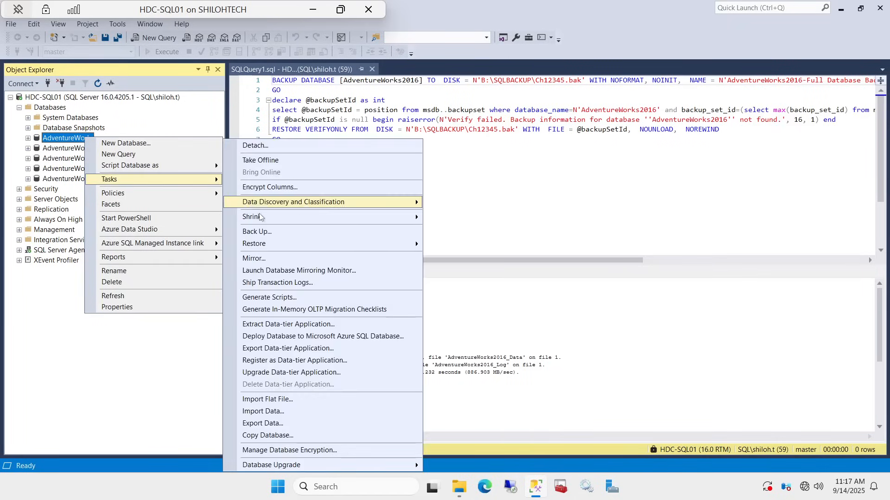
{"action": "left_click", "coordinate": [256, 231]}
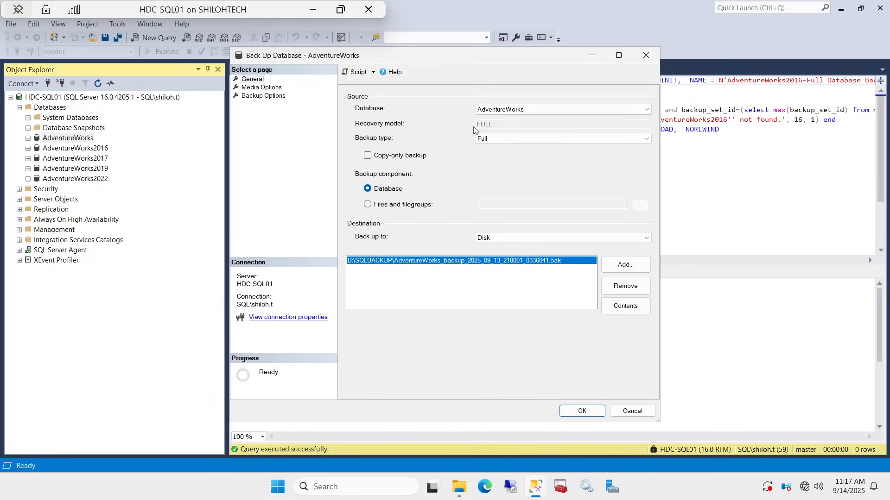
{"action": "left_click", "coordinate": [645, 140]}
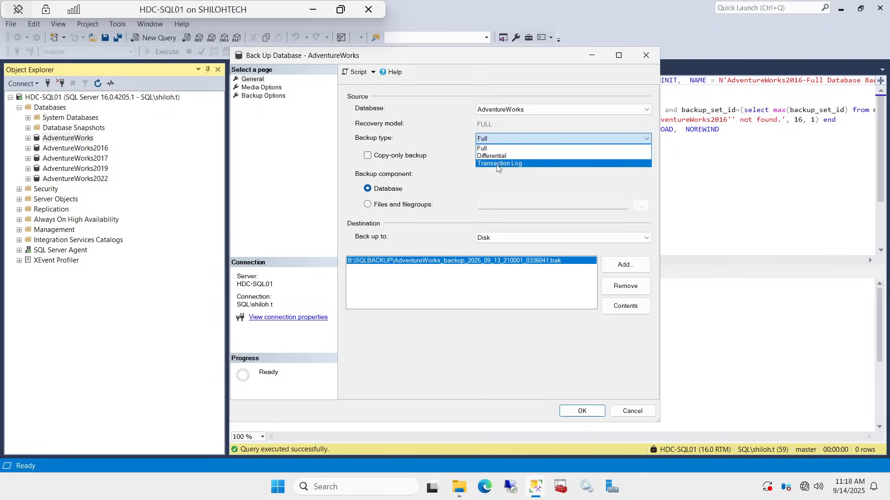
{"action": "left_click", "coordinate": [495, 181]}
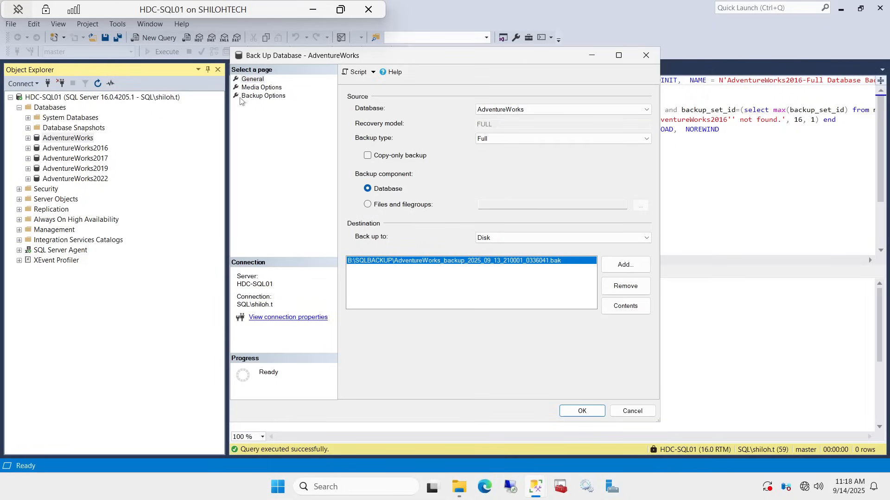
Step: Enable verification when finished for the AdventureWorks backup and keep the default server compression setting
{"action": "left_click", "coordinate": [274, 89]}
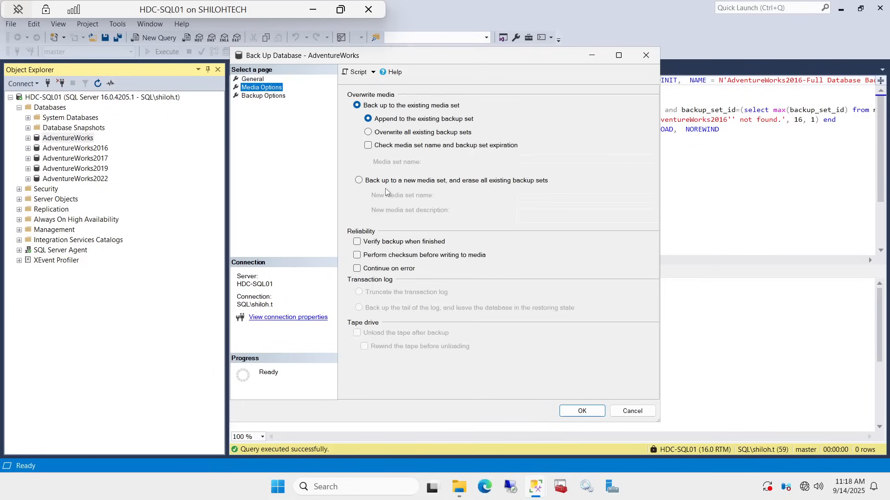
{"action": "left_click", "coordinate": [356, 242]}
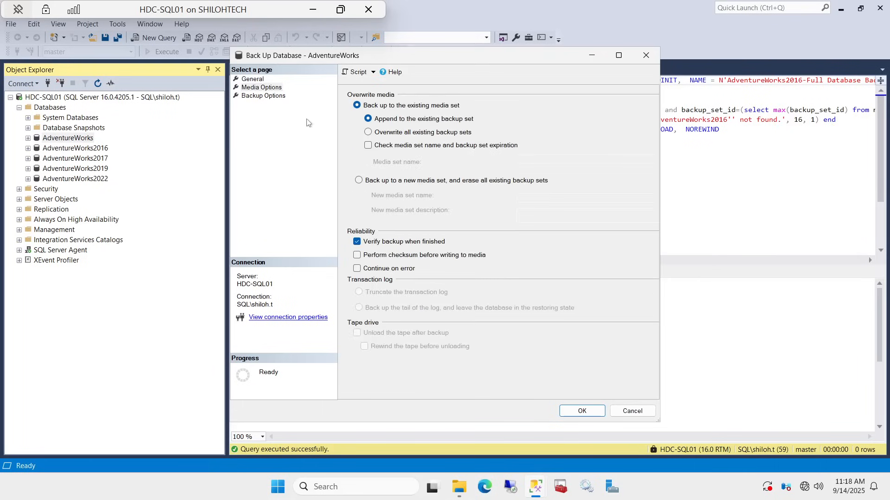
{"action": "left_click", "coordinate": [274, 96]}
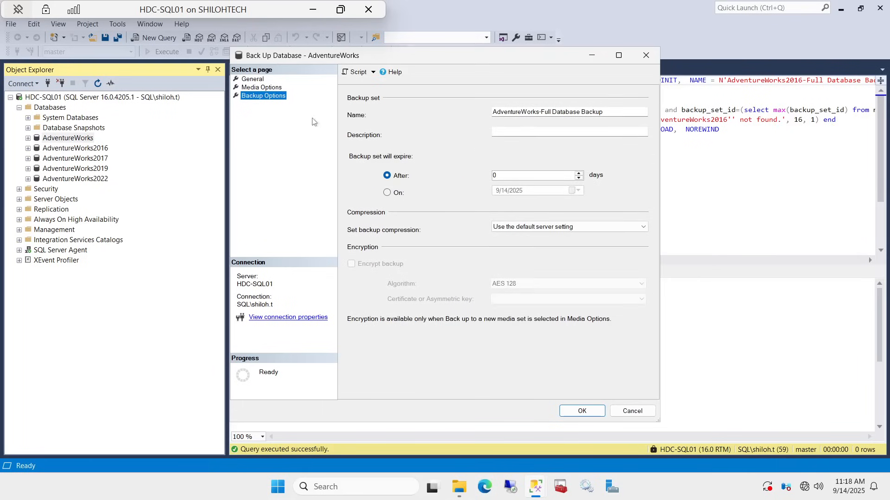
Step: Replace the AdventureWorks backup destination with the file CH12345.bak in B:\SQLBACKUP and run the backup
{"action": "left_click", "coordinate": [253, 80]}
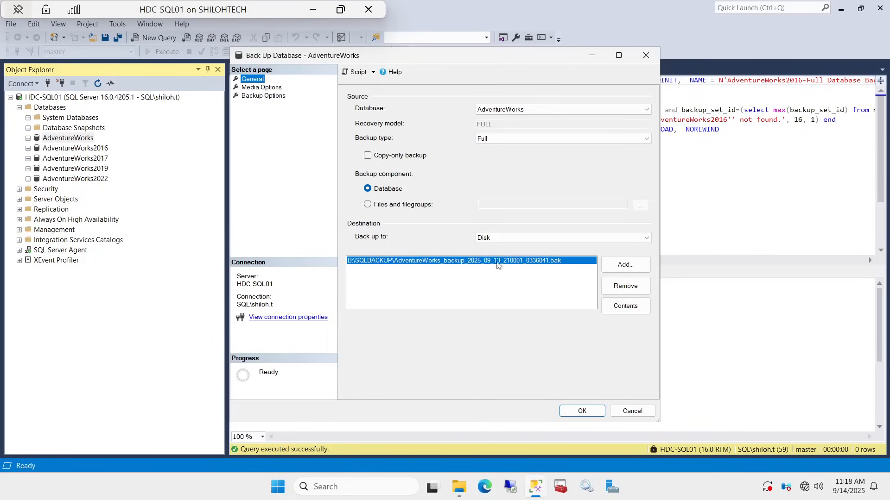
{"action": "left_click", "coordinate": [626, 288]}
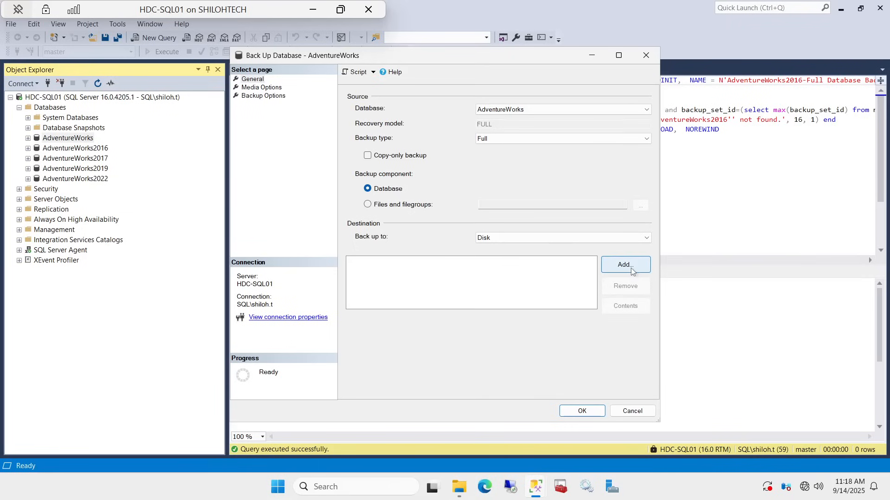
{"action": "left_click", "coordinate": [626, 265]}
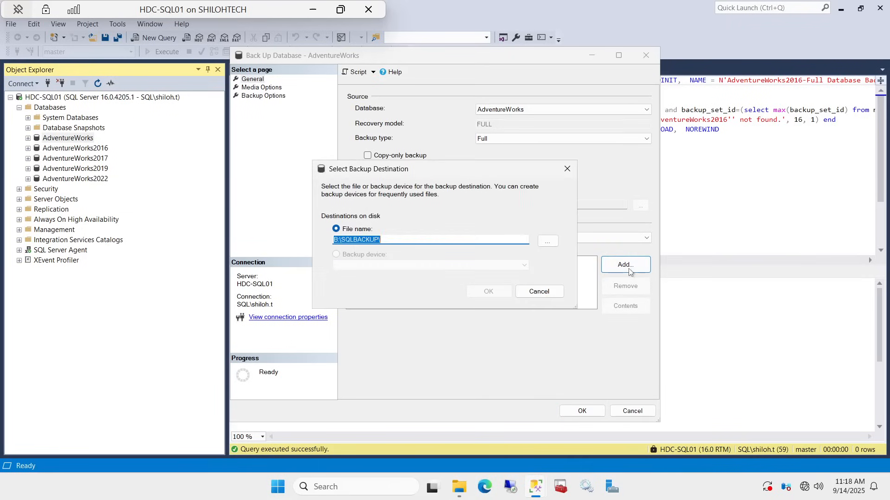
{"action": "left_click", "coordinate": [548, 242]}
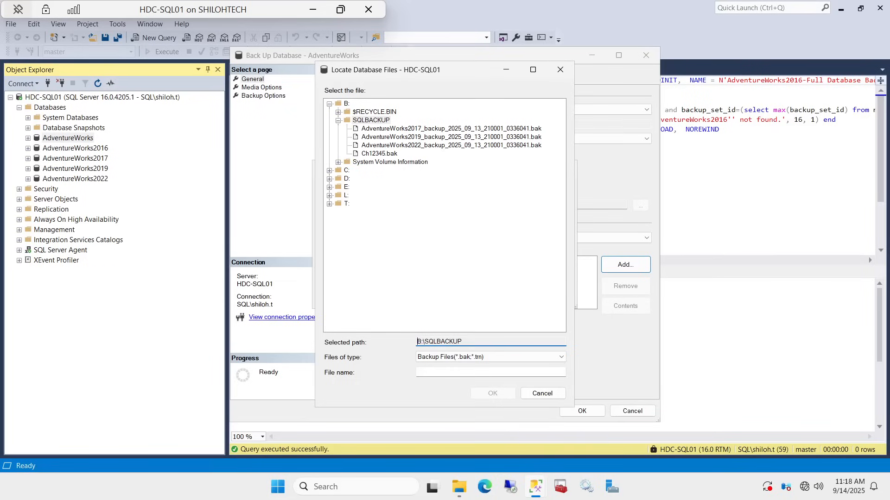
{"action": "left_click", "coordinate": [455, 371]}
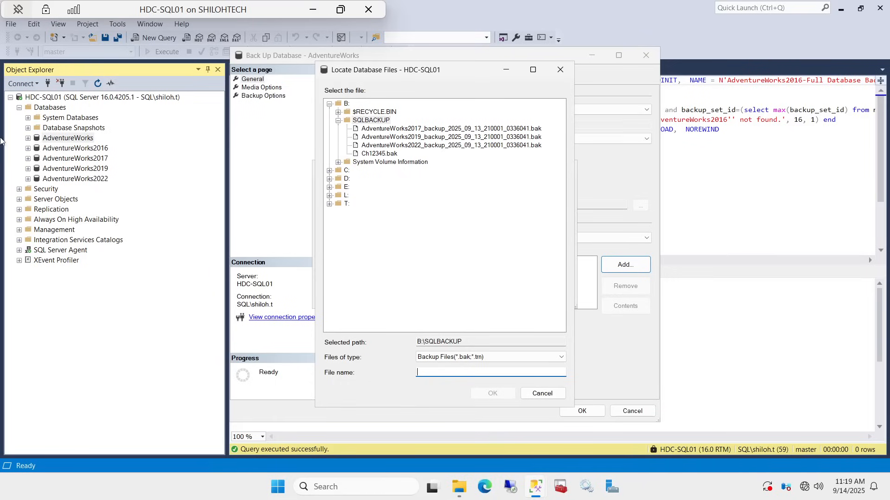
{"action": "key", "text": "Caps_Lock"}
{"action": "type", "text": "Ch"}
{"action": "key", "text": "Caps_Lock"}
{"action": "type", "text": "12345.bak"}
{"action": "left_click", "coordinate": [491, 394]}
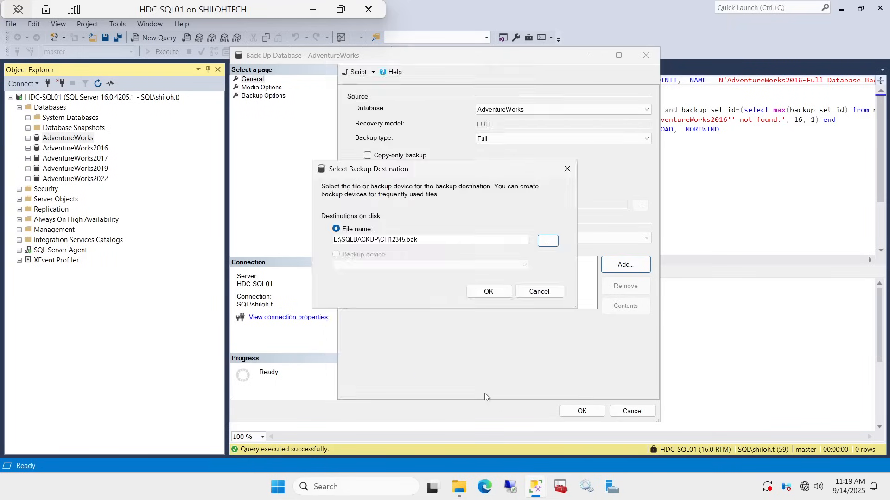
{"action": "left_click", "coordinate": [489, 292]}
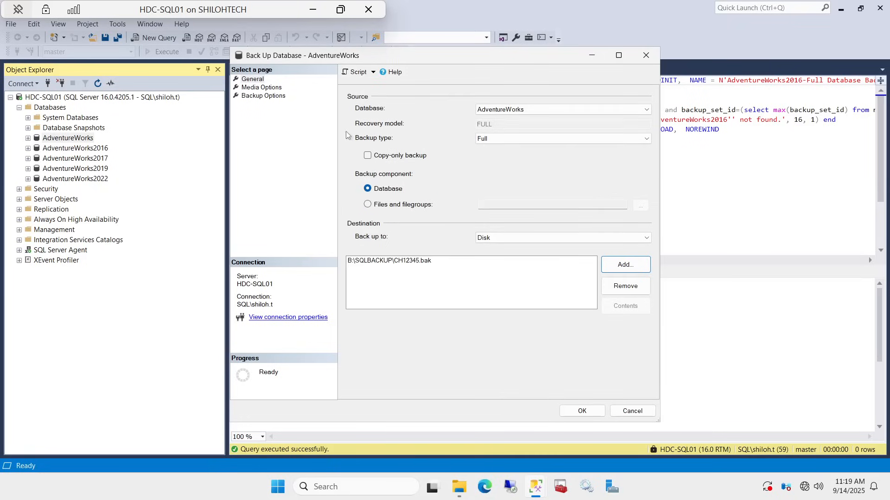
{"action": "left_click", "coordinate": [577, 411]}
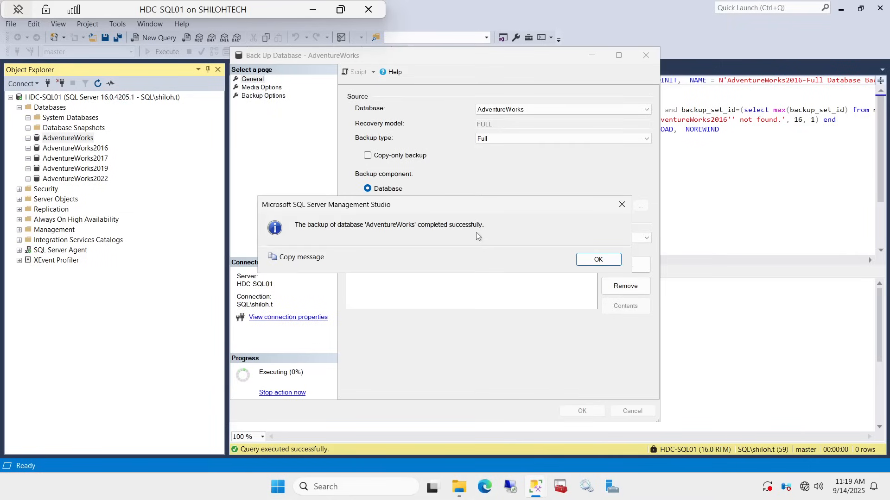
{"action": "left_click", "coordinate": [596, 260]}
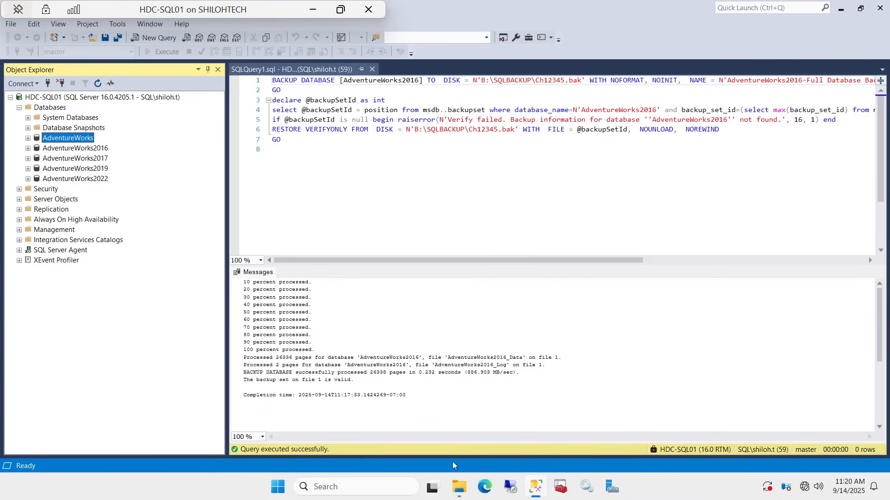
Step: Check the backup files and their modification times in the SQLBACKUP folder on BACKUP (B:) in File Explorer, and close it
{"action": "left_click", "coordinate": [456, 494]}
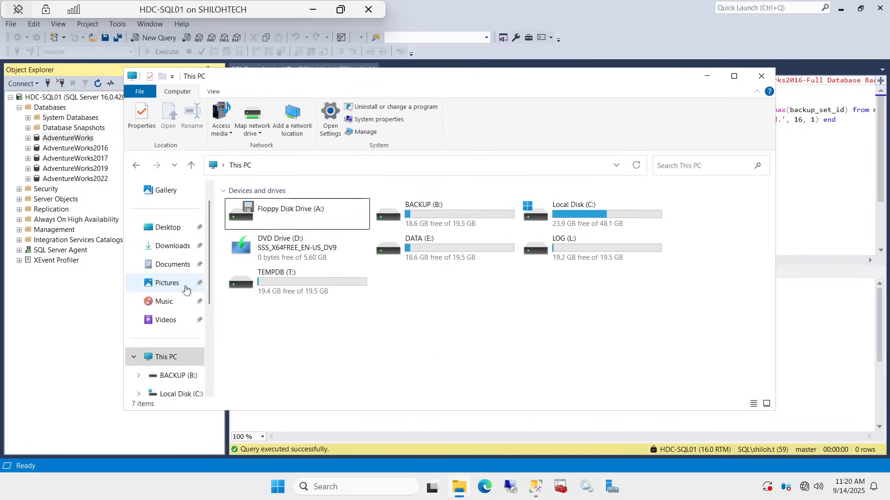
{"action": "double_click", "coordinate": [439, 224]}
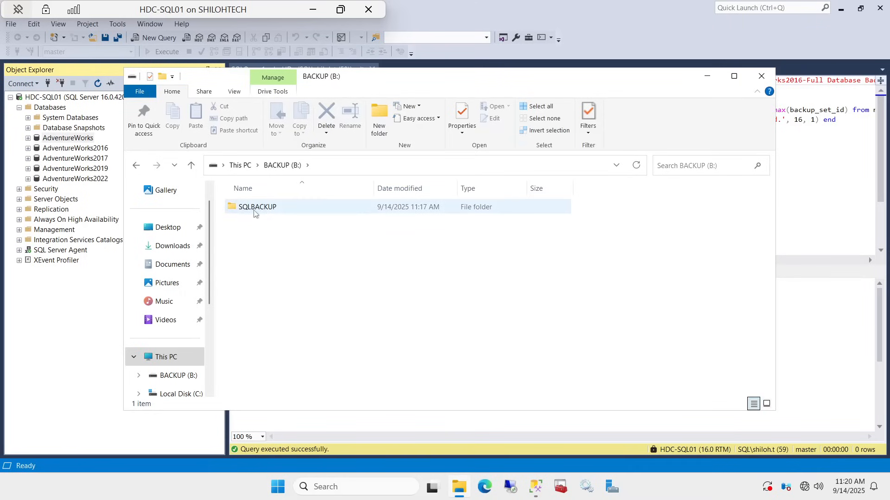
{"action": "left_click", "coordinate": [273, 210]}
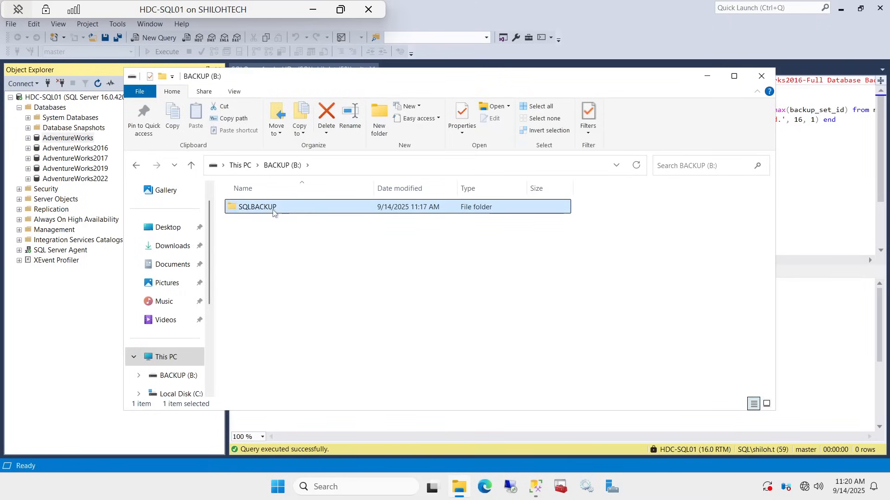
{"action": "double_click", "coordinate": [283, 209]}
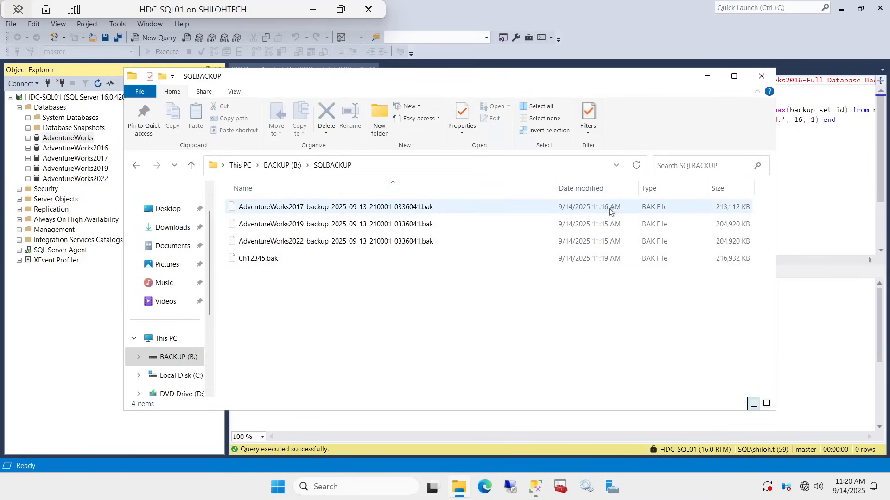
{"action": "mouse_move", "coordinate": [854, 495]}
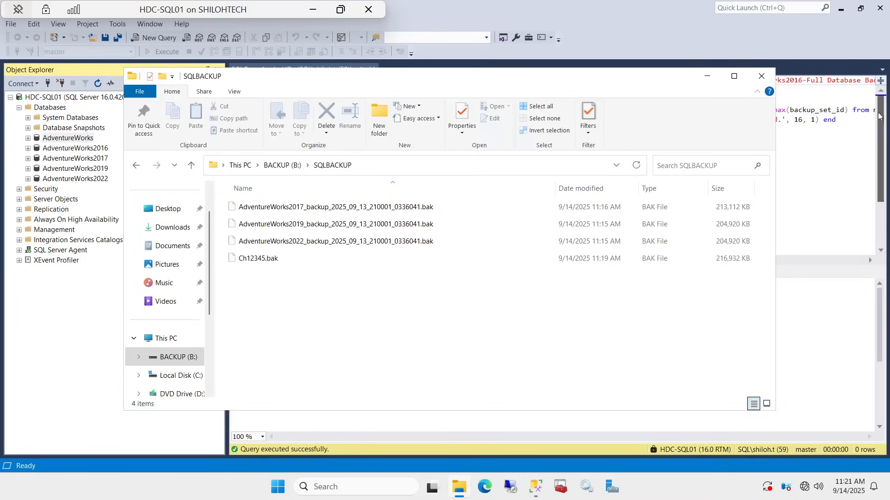
{"action": "left_click", "coordinate": [760, 82]}
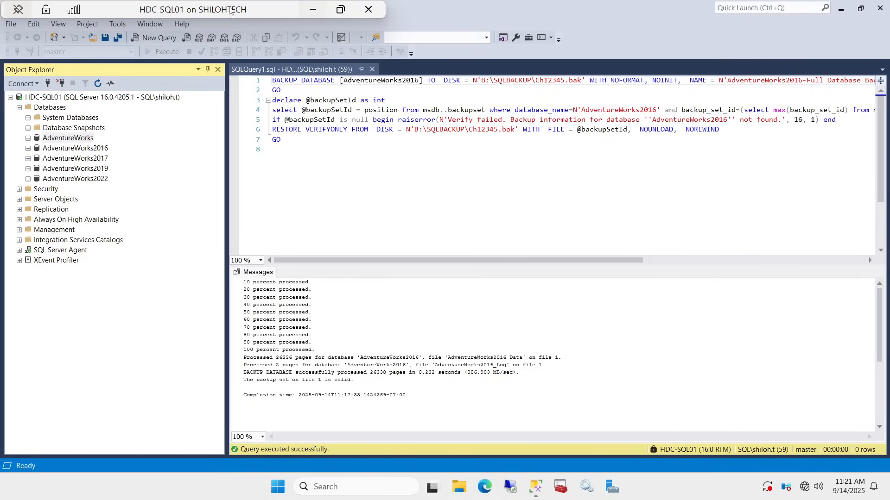
Step: Minimize the HDC-SQL01 virtual machine session and switch to the HDC-SQL02 virtual machine
{"action": "left_click", "coordinate": [314, 9]}
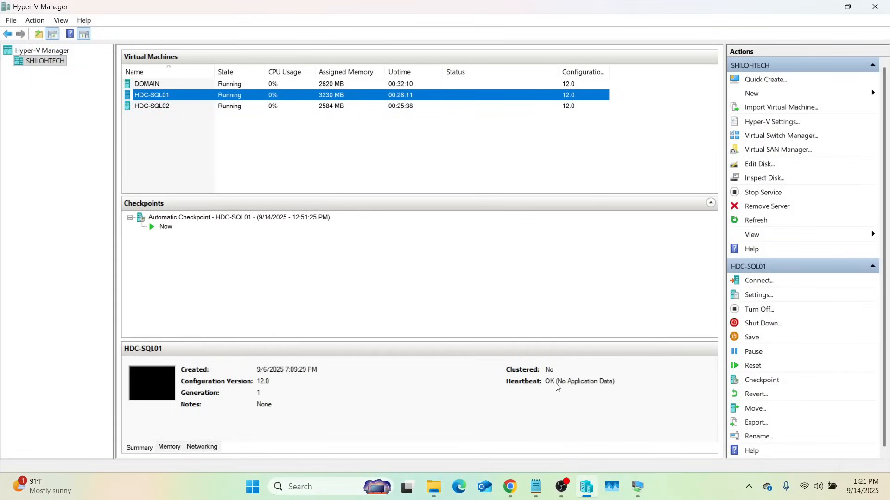
{"action": "mouse_move", "coordinate": [637, 487]}
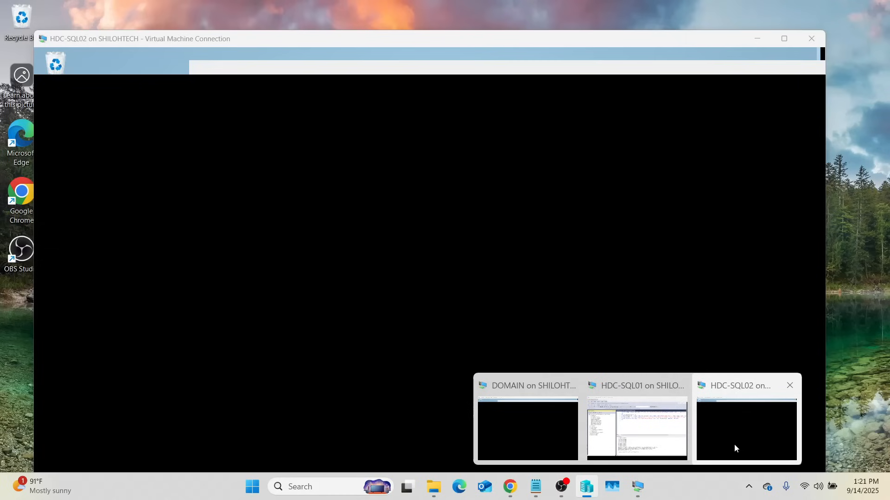
{"action": "left_click", "coordinate": [735, 441]}
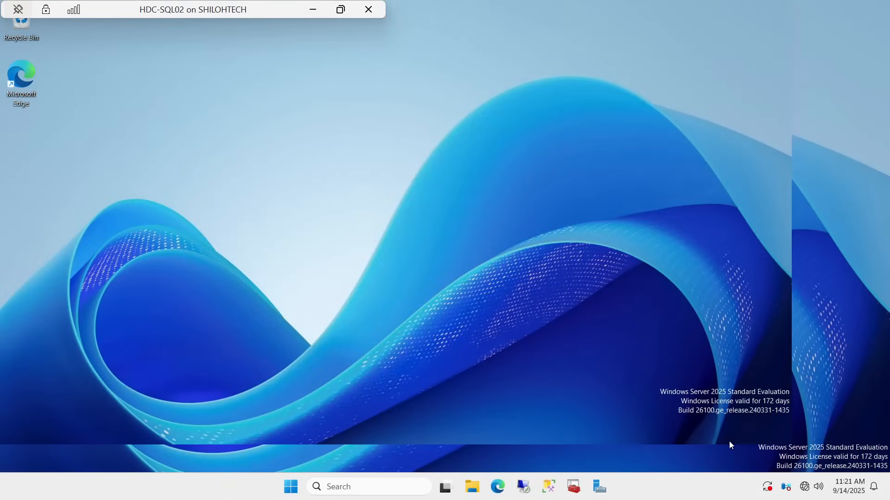
{"action": "left_click", "coordinate": [523, 492]}
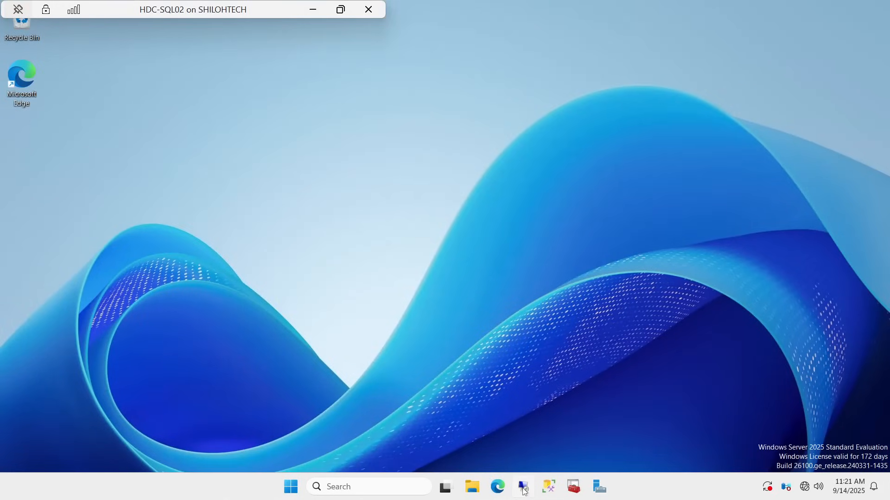
{"action": "left_click", "coordinate": [349, 213]}
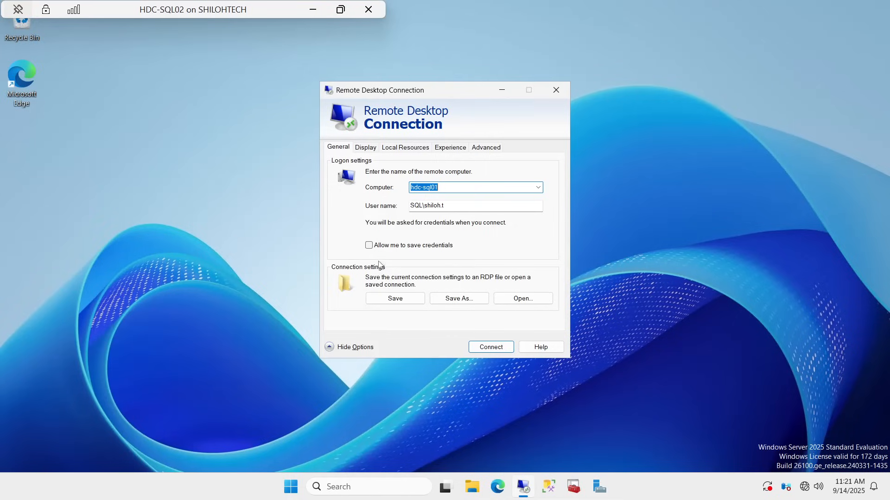
{"action": "left_click", "coordinate": [405, 148]}
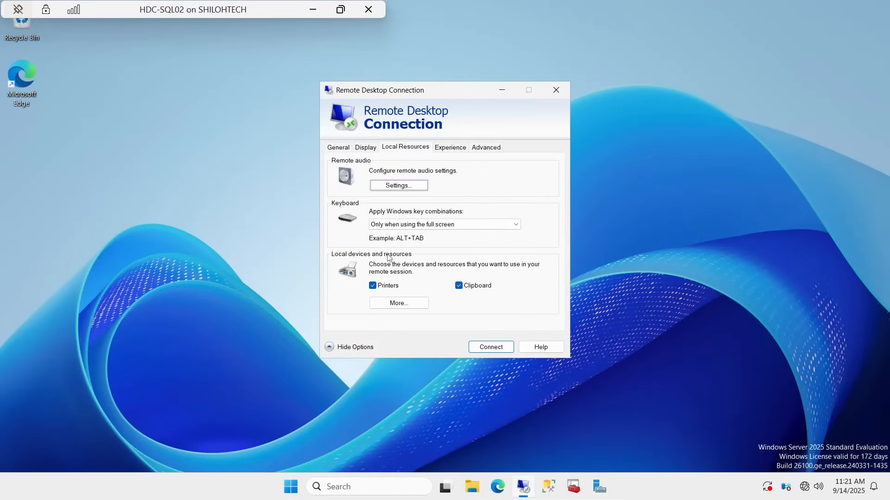
{"action": "left_click", "coordinate": [388, 304]}
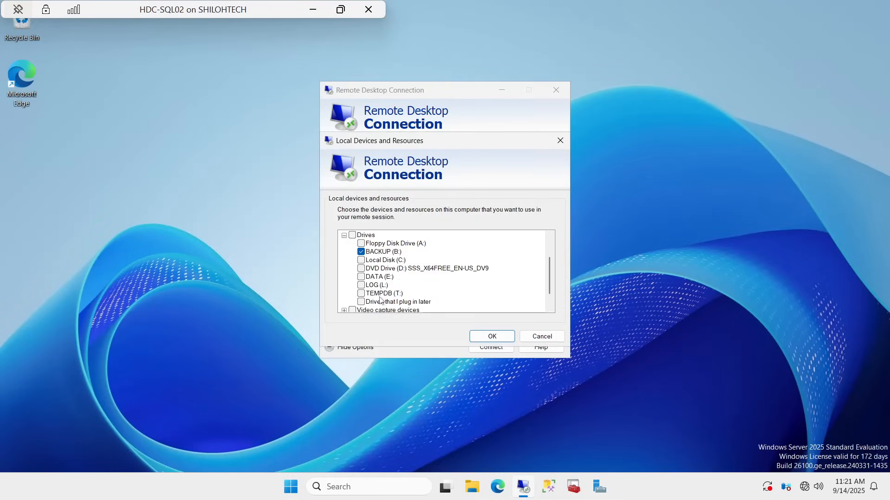
{"action": "left_click", "coordinate": [361, 252]}
{"action": "left_click", "coordinate": [470, 337]}
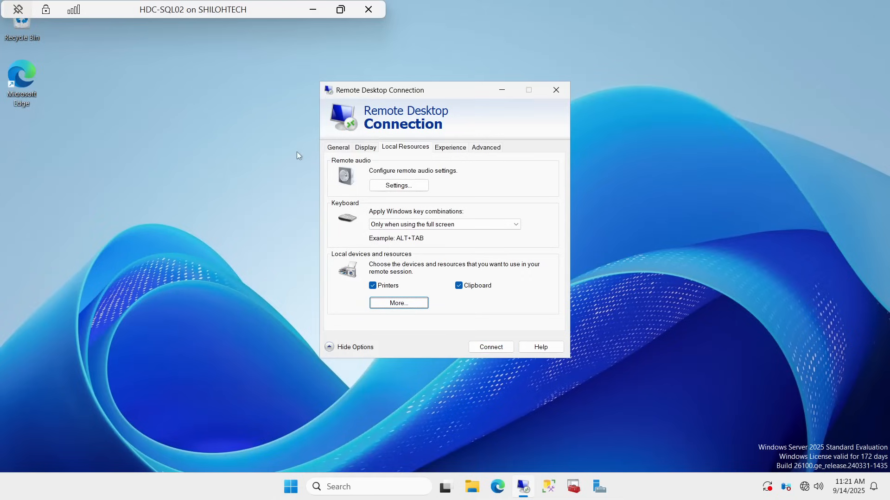
{"action": "left_click", "coordinate": [343, 148]}
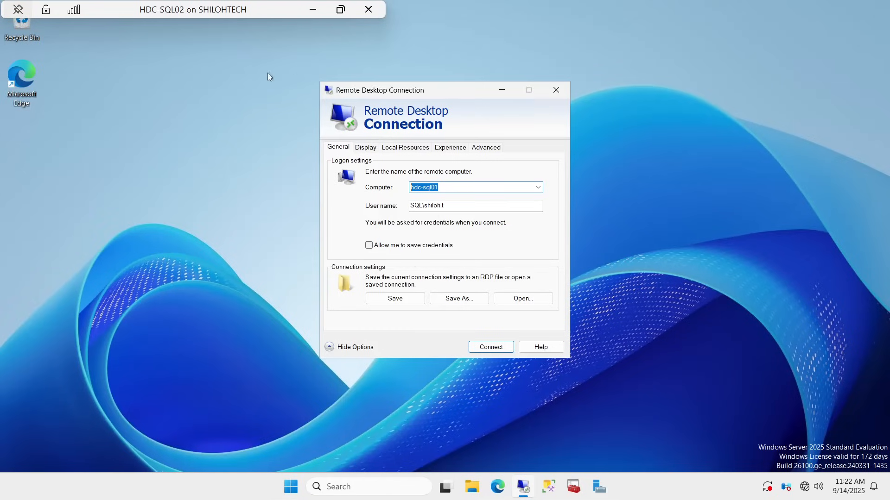
{"action": "left_click", "coordinate": [411, 147]}
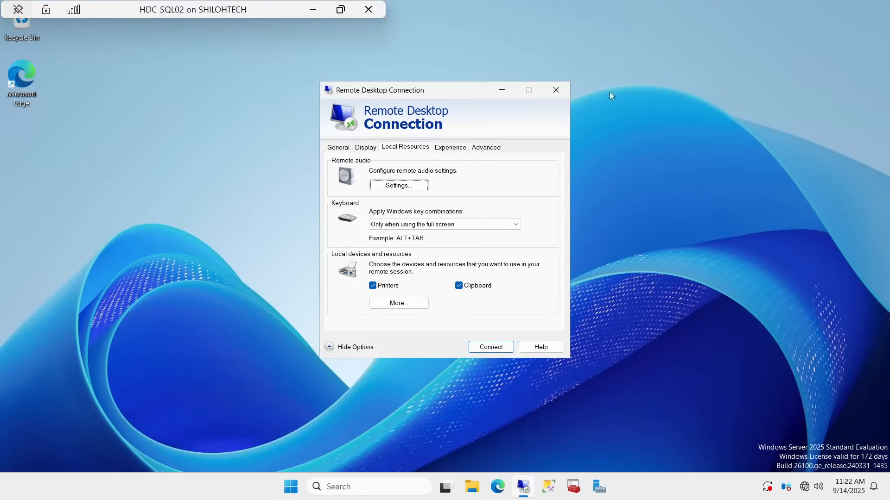
{"action": "left_click", "coordinate": [556, 91]}
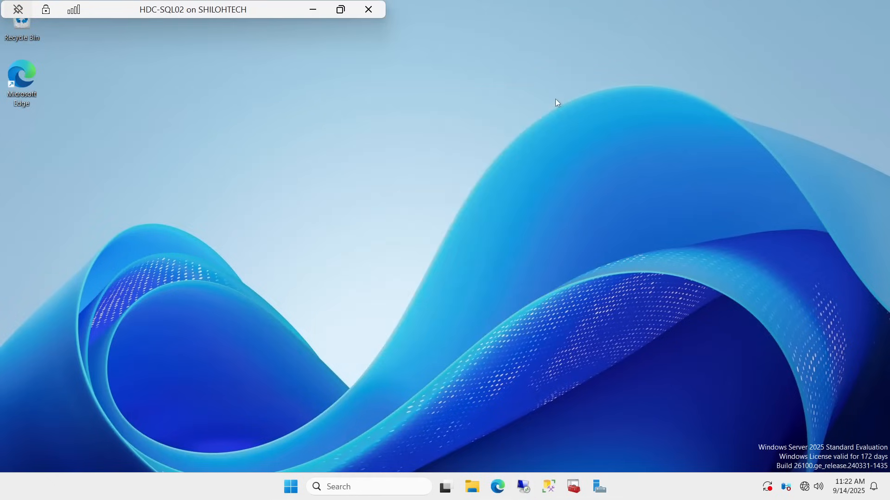
Step: Start a Remote Desktop connection to hdc-sql01 with the local BACKUP (B:) drive shared, and trust the remote computer
{"action": "left_click", "coordinate": [521, 484]}
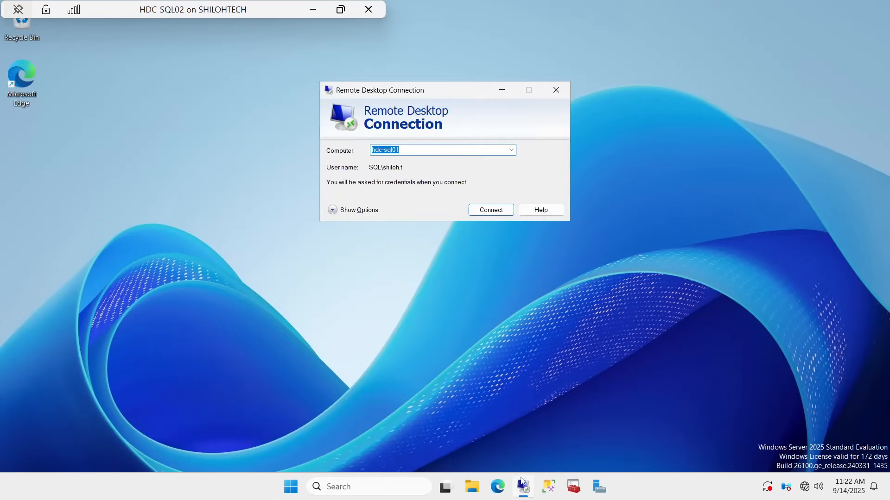
{"action": "left_click", "coordinate": [357, 210]}
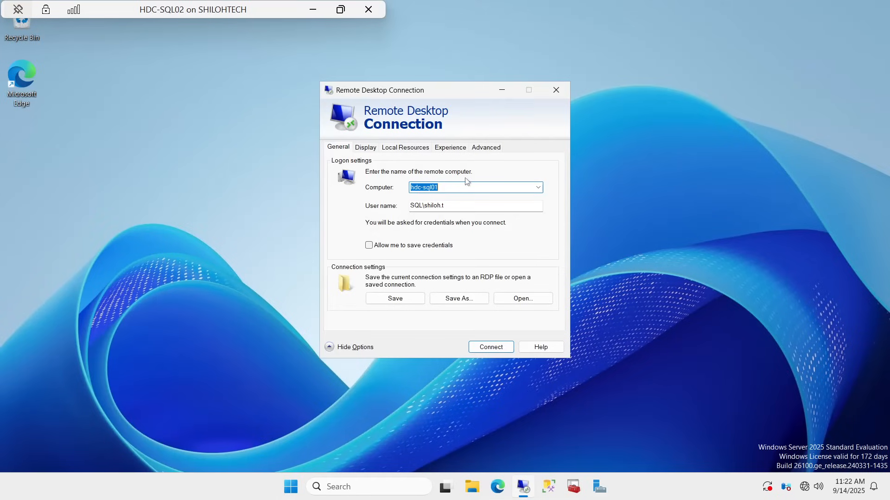
{"action": "left_click", "coordinate": [396, 152]}
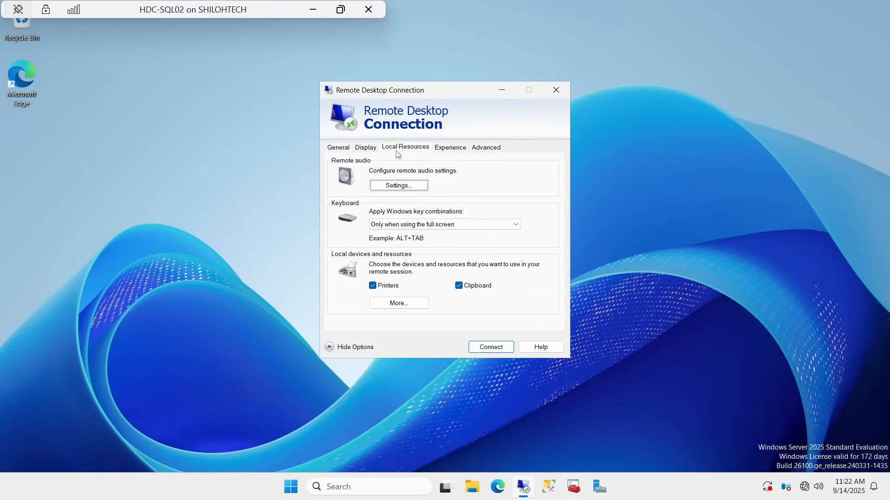
{"action": "left_click", "coordinate": [399, 304]}
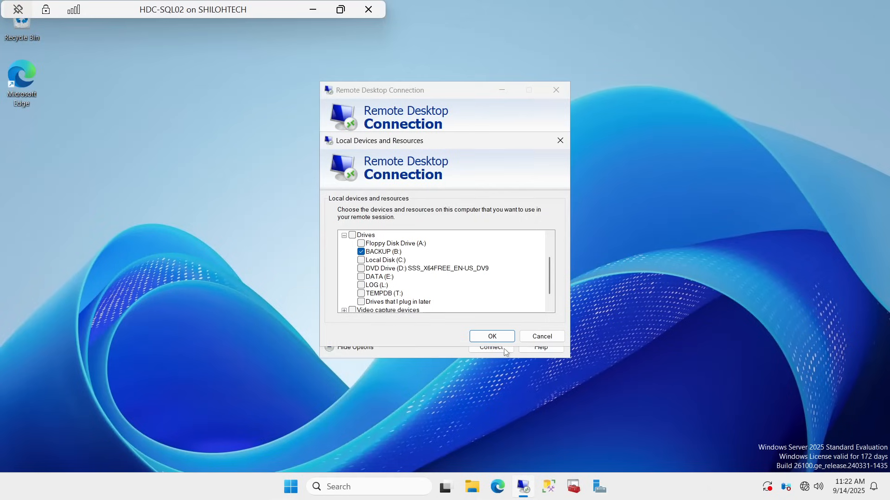
{"action": "left_click", "coordinate": [495, 336]}
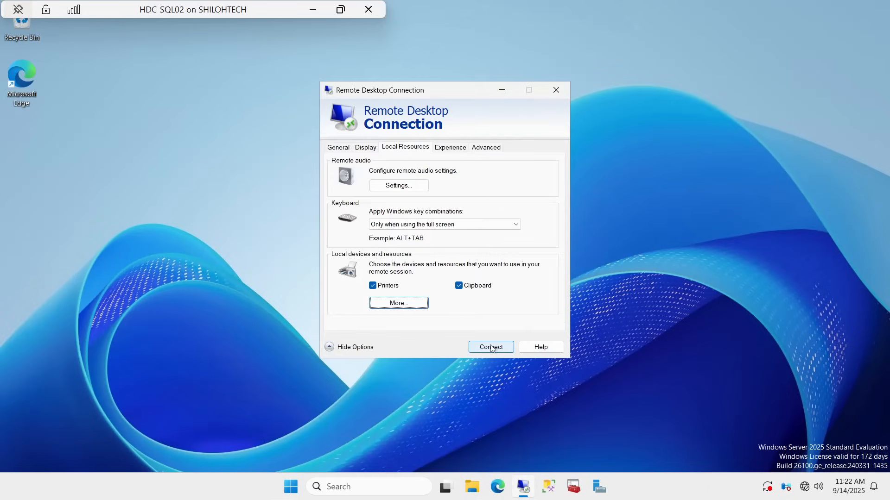
{"action": "left_click", "coordinate": [491, 348]}
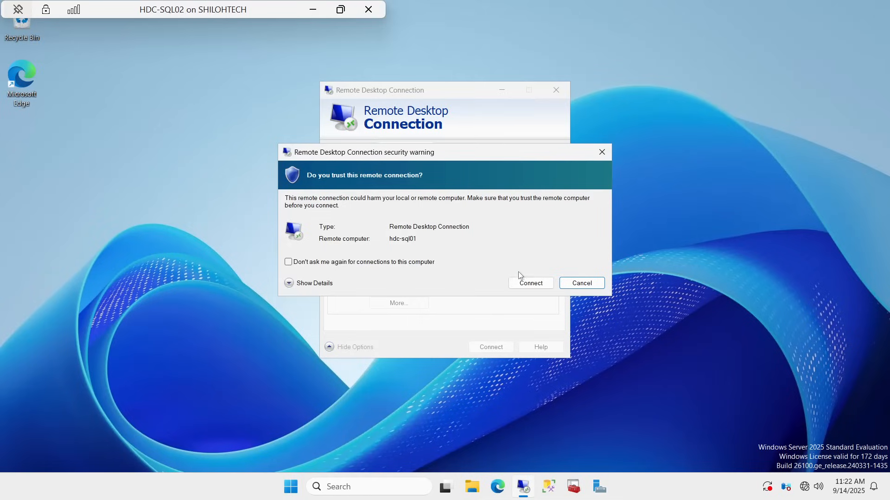
{"action": "left_click", "coordinate": [528, 283]}
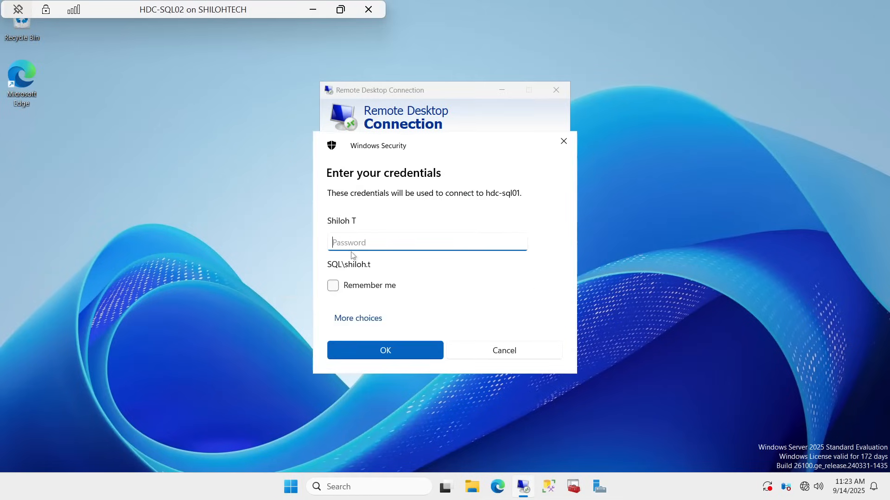
Step: Enter the account password and sign in to the hdc-sql01 remote session
{"action": "key", "text": "Caps_Lock"}
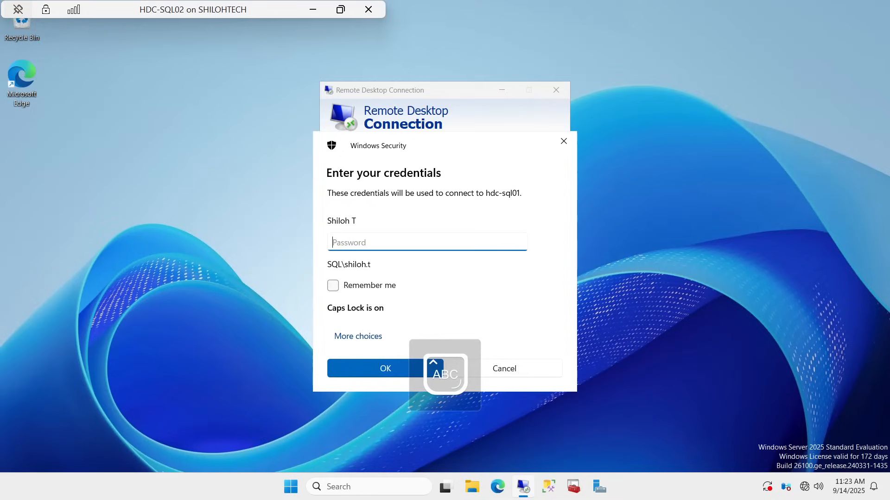
{"action": "type", "text": "P"}
{"action": "key", "text": "Caps_Lock"}
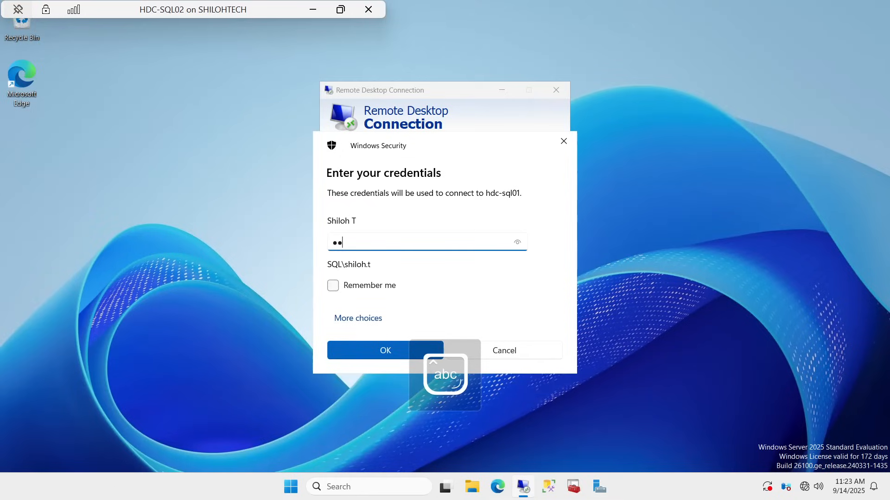
{"action": "type", "text": "•••••••••"}
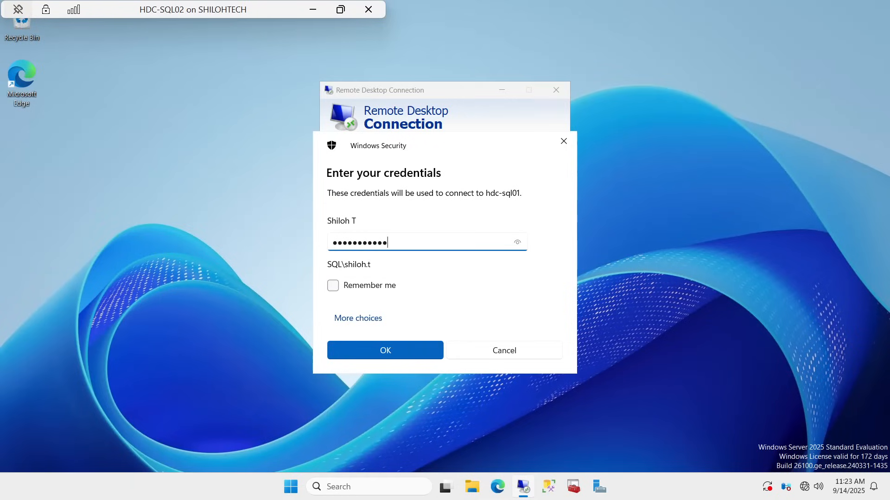
{"action": "left_click", "coordinate": [516, 247]}
{"action": "left_click", "coordinate": [408, 353]}
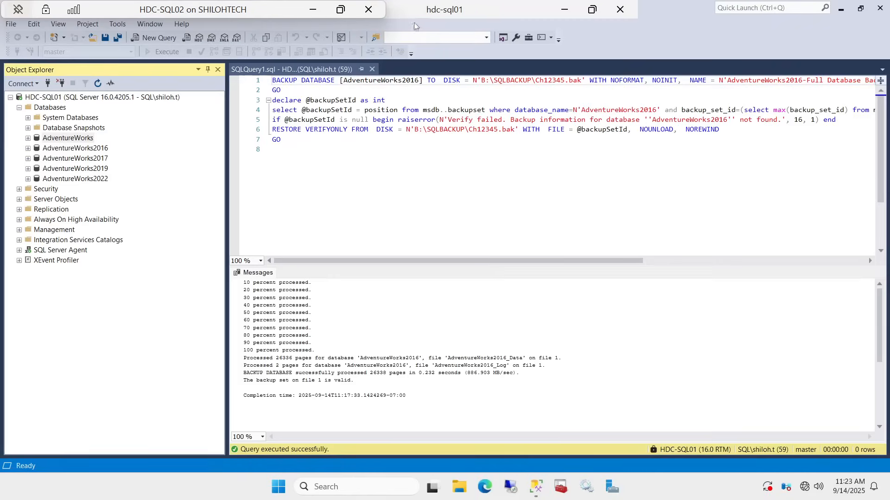
Step: Copy Ch12345.bak from the SQLBACKUP folder on HDC-SQL01's BACKUP (B:) drive in File Explorer
{"action": "left_click", "coordinate": [459, 491]}
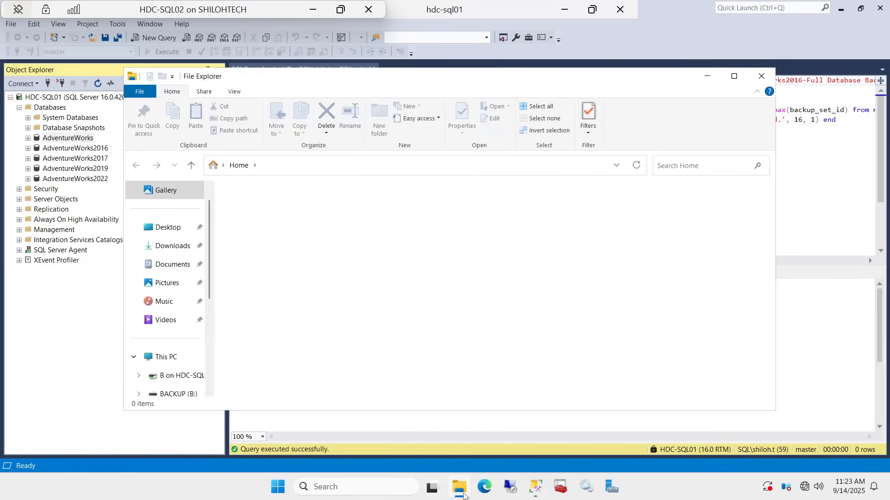
{"action": "left_click", "coordinate": [157, 363]}
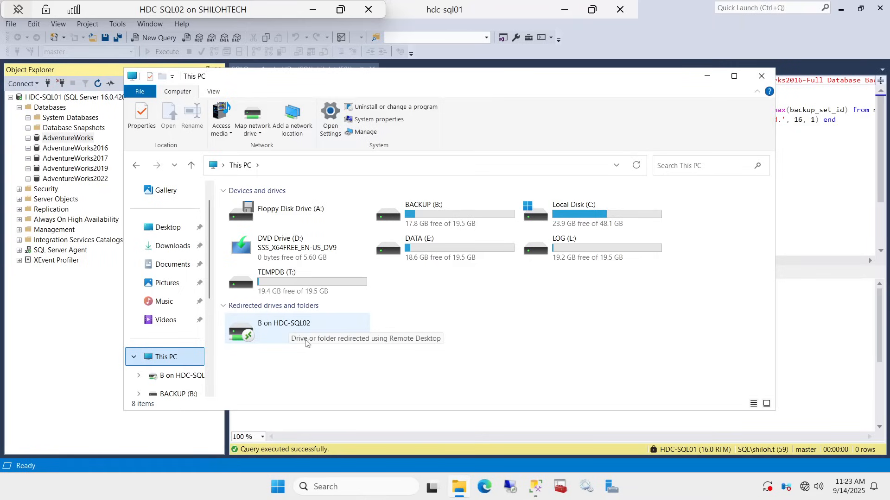
{"action": "double_click", "coordinate": [438, 215]}
{"action": "left_click", "coordinate": [261, 211]}
{"action": "double_click", "coordinate": [261, 210]}
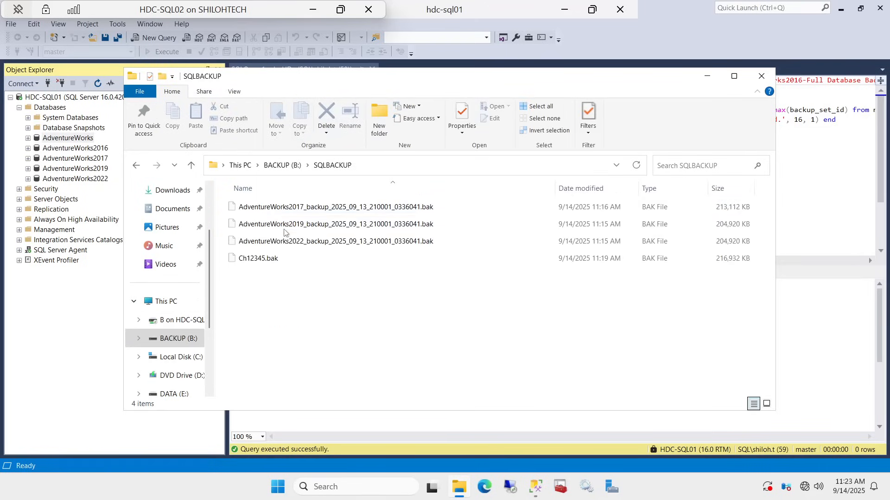
{"action": "left_click", "coordinate": [263, 258]}
{"action": "right_click", "coordinate": [264, 258]}
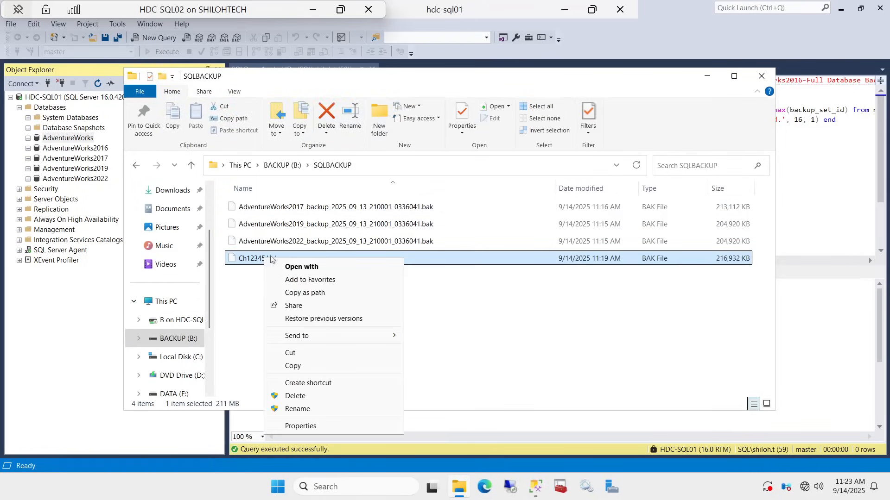
{"action": "left_click", "coordinate": [301, 365]}
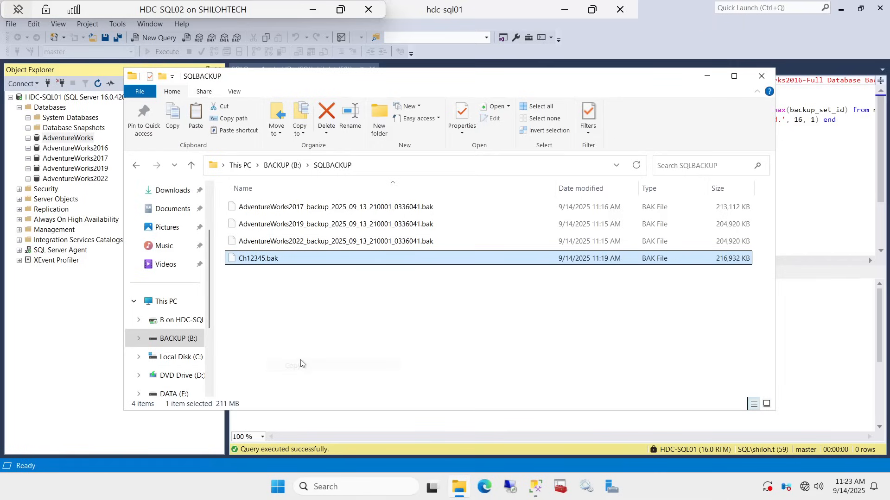
Step: Paste Ch12345.bak into the SQLBACKUP folder on the redirected B drive of HDC-SQL02 with administrator permission, and close File Explorer
{"action": "left_click", "coordinate": [162, 306]}
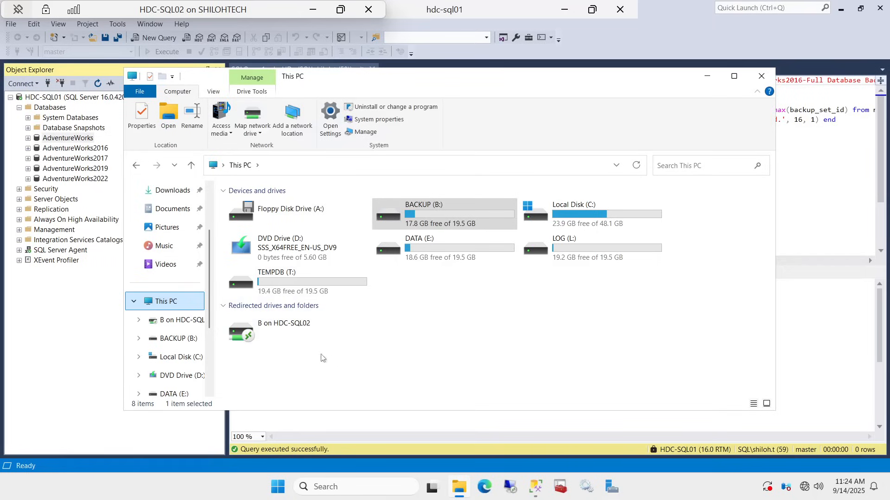
{"action": "double_click", "coordinate": [292, 330]}
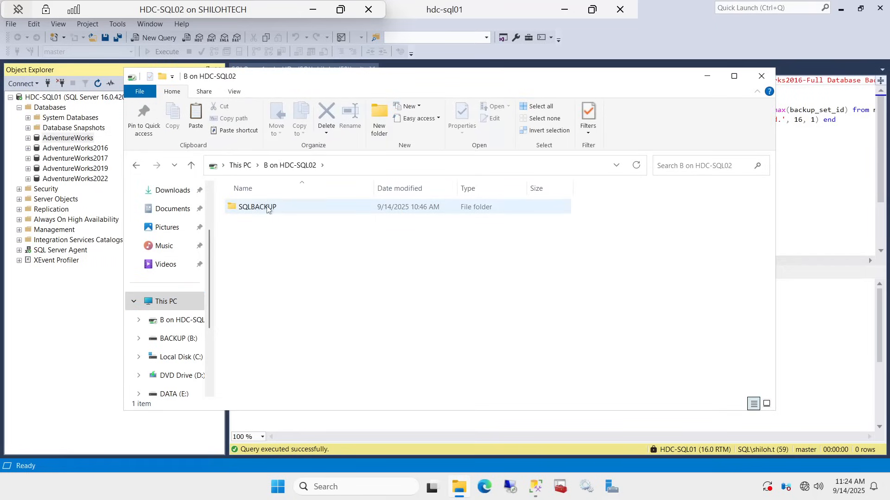
{"action": "double_click", "coordinate": [267, 208]}
{"action": "right_click", "coordinate": [261, 219]}
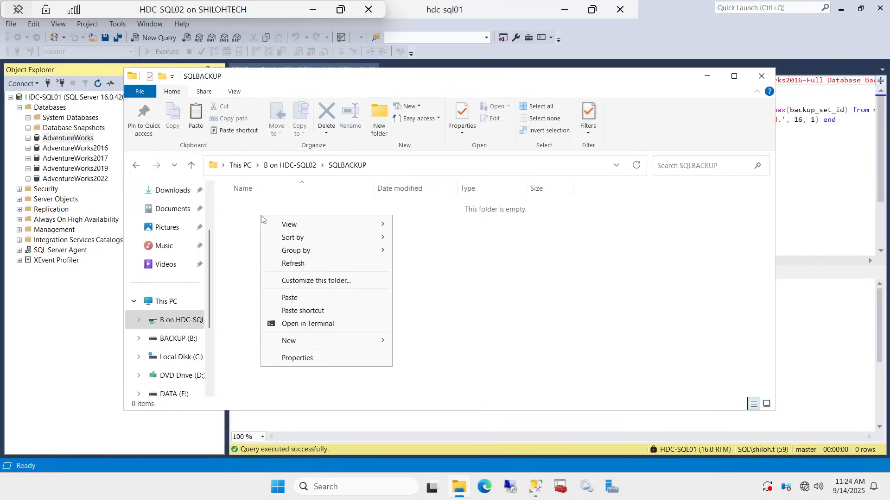
{"action": "left_click", "coordinate": [286, 300]}
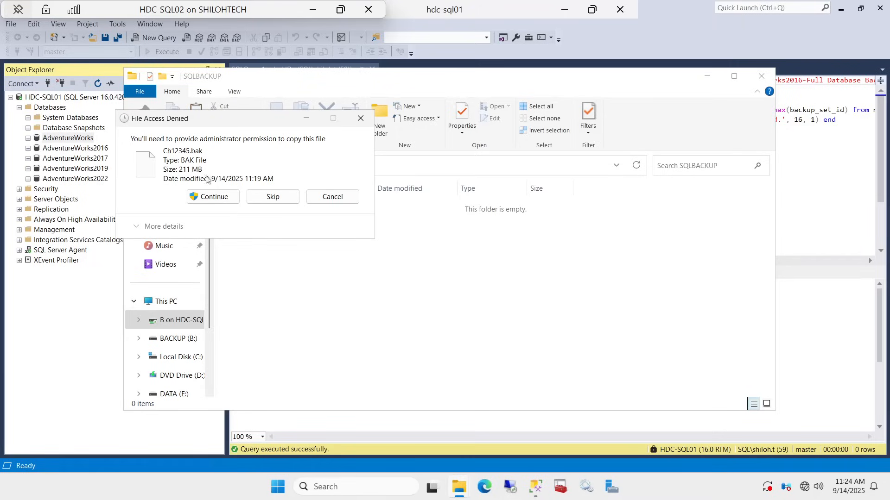
{"action": "left_click", "coordinate": [212, 200]}
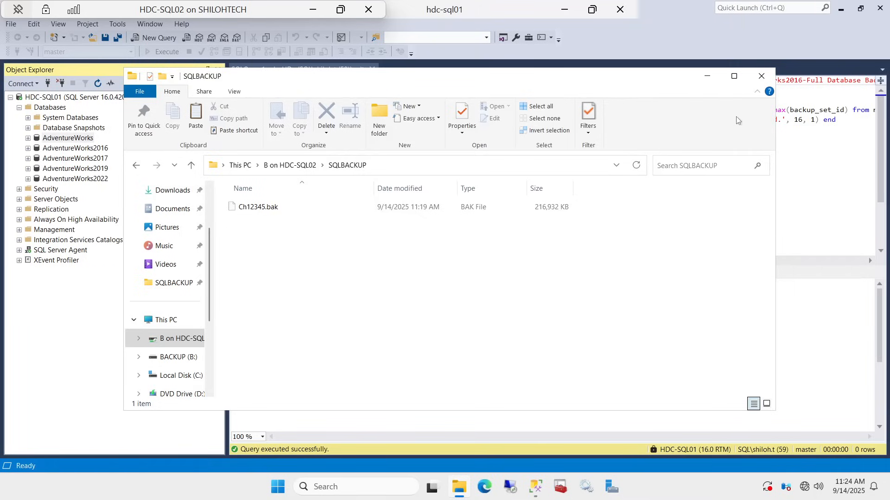
{"action": "left_click", "coordinate": [762, 76]}
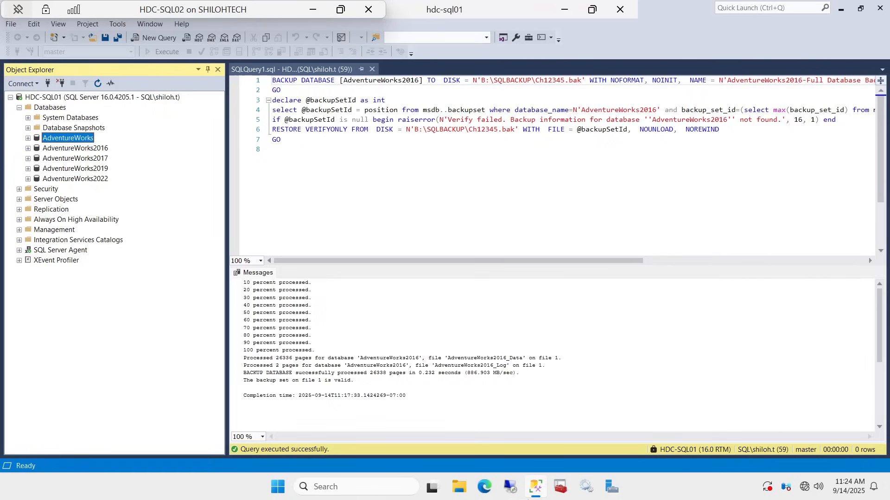
Step: Disconnect Object Explorer from HDC-SQL01 and close the SQLQuery1.sql backup query
{"action": "mouse_move", "coordinate": [534, 488]}
{"action": "left_click", "coordinate": [62, 83]}
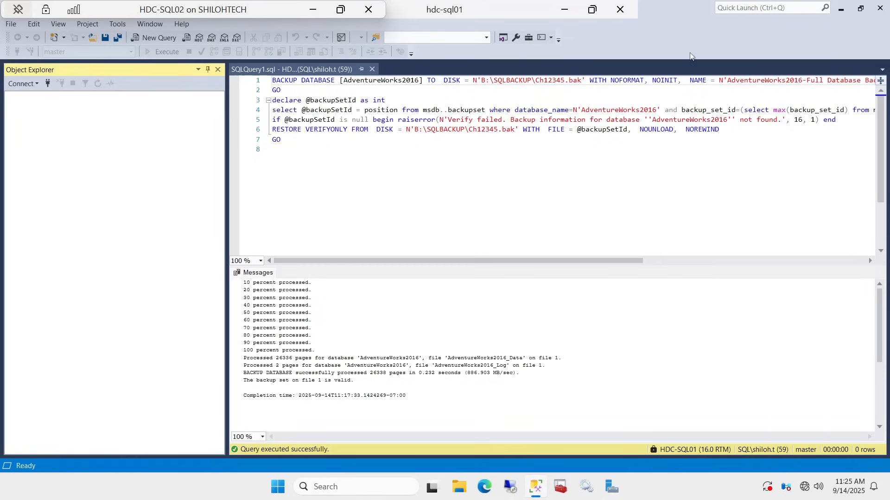
{"action": "left_click", "coordinate": [372, 69]}
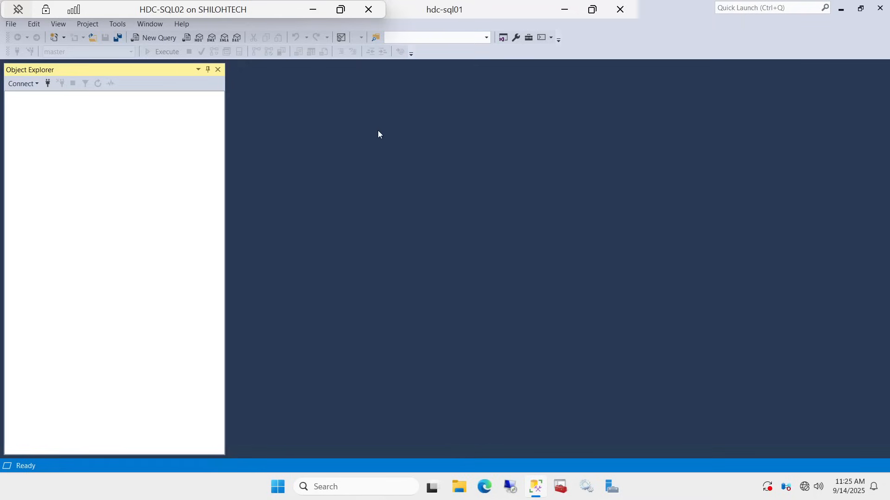
Step: Connect Object Explorer to the HDC-SQL02 database engine using Windows Authentication
{"action": "left_click", "coordinate": [48, 85]}
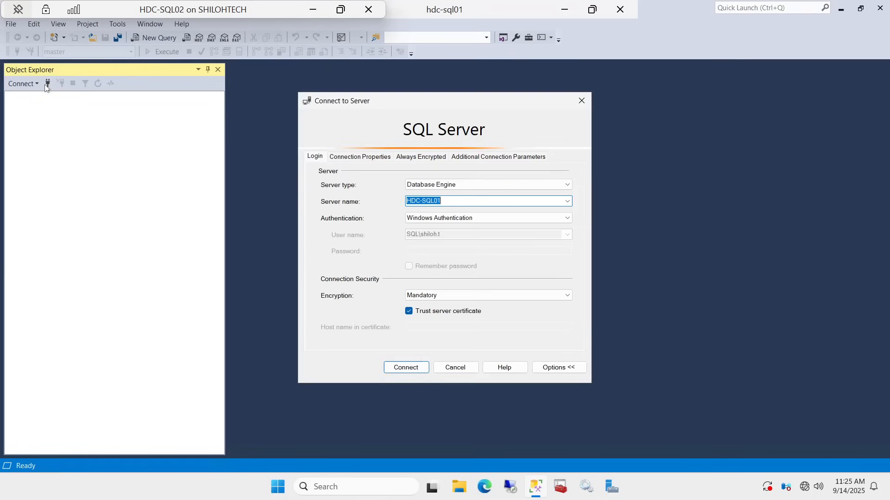
{"action": "left_click", "coordinate": [441, 201]}
{"action": "mouse_move", "coordinate": [432, 487]}
{"action": "left_click", "coordinate": [397, 368]}
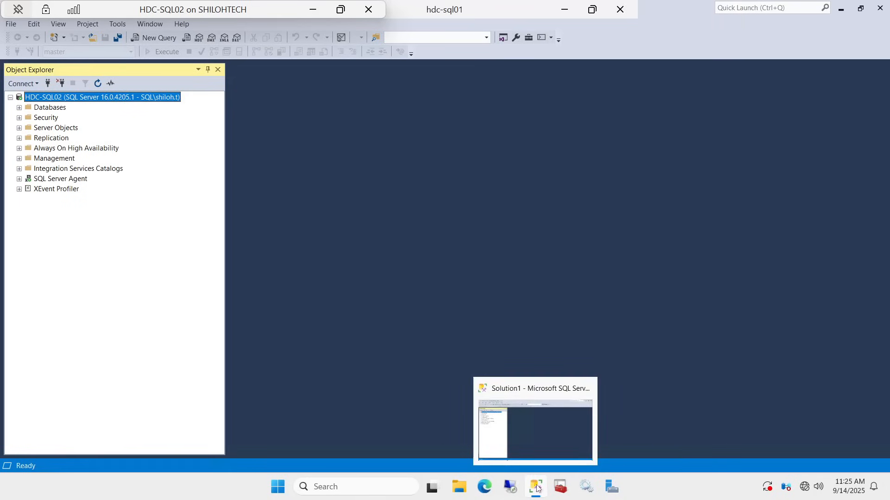
{"action": "left_click", "coordinate": [539, 429]}
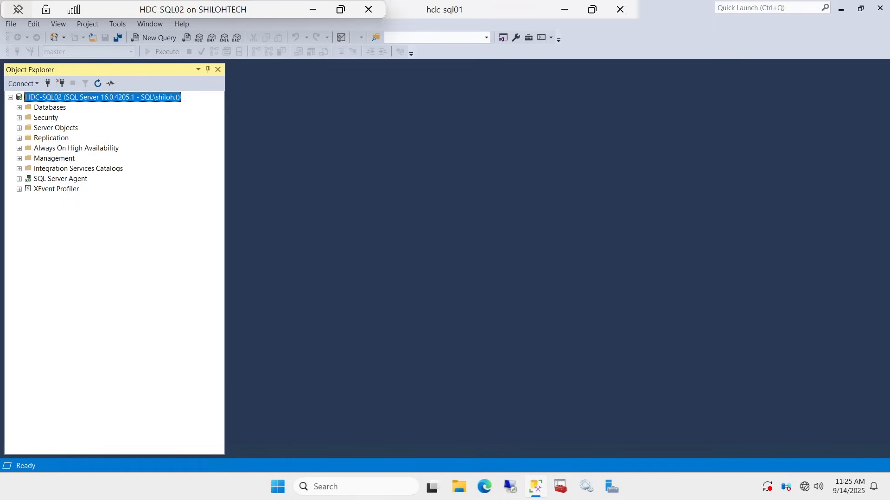
Step: Start a database restore from the Databases folder of HDC-SQL02 and set its source to Device
{"action": "left_click", "coordinate": [19, 108]}
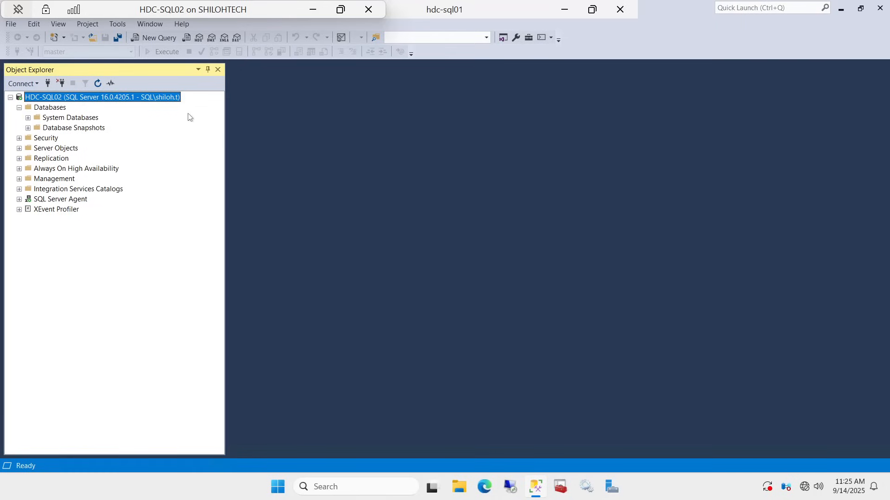
{"action": "right_click", "coordinate": [53, 109]}
{"action": "right_click", "coordinate": [57, 111]}
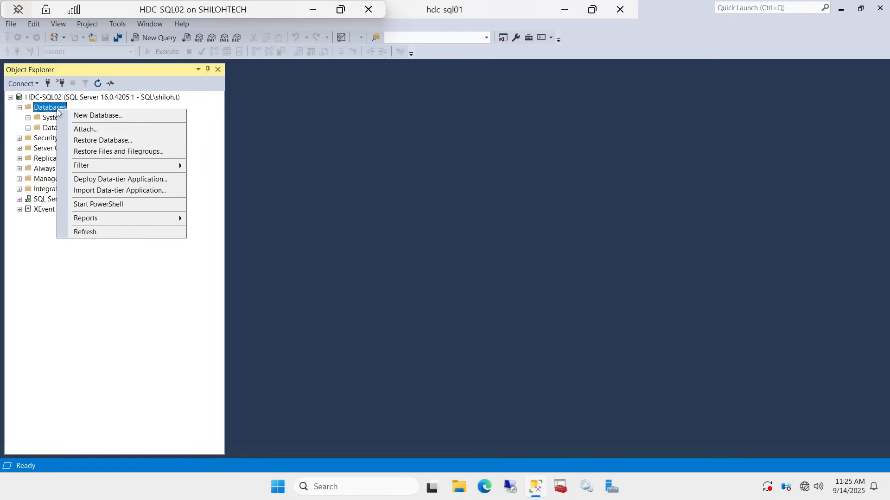
{"action": "left_click", "coordinate": [97, 141]}
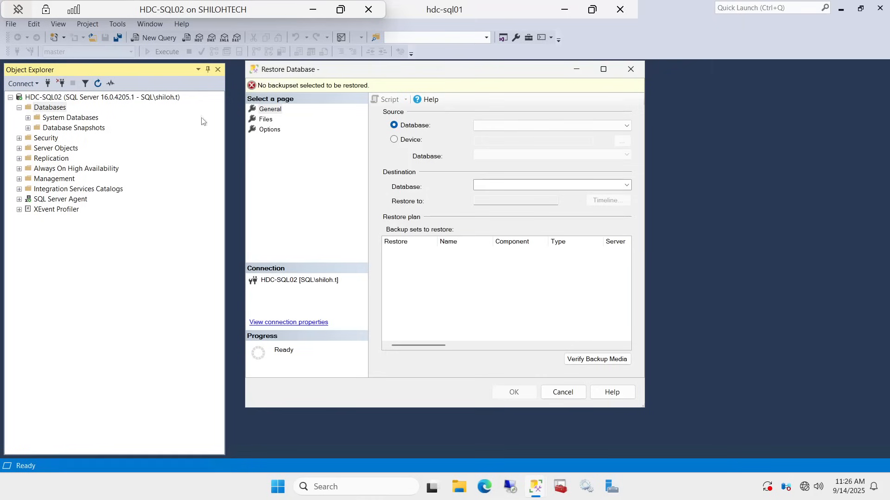
{"action": "left_click", "coordinate": [393, 140]}
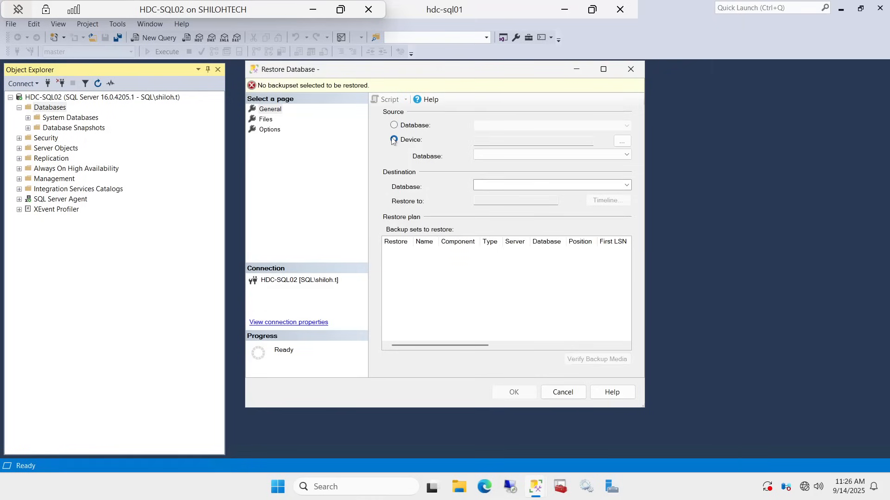
Step: Add B:\SQLBACKUP\Ch12345.bak as the restore's backup media, browsing with the All Files filter
{"action": "left_click", "coordinate": [625, 144]}
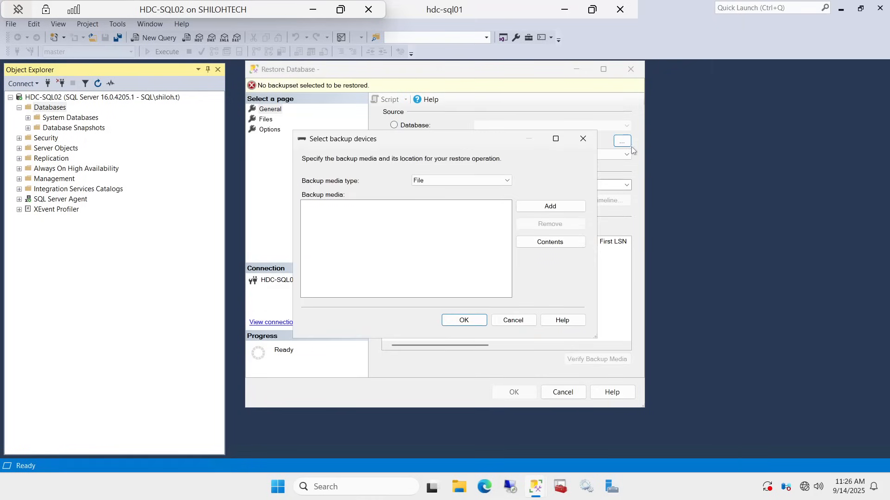
{"action": "left_click", "coordinate": [555, 208]}
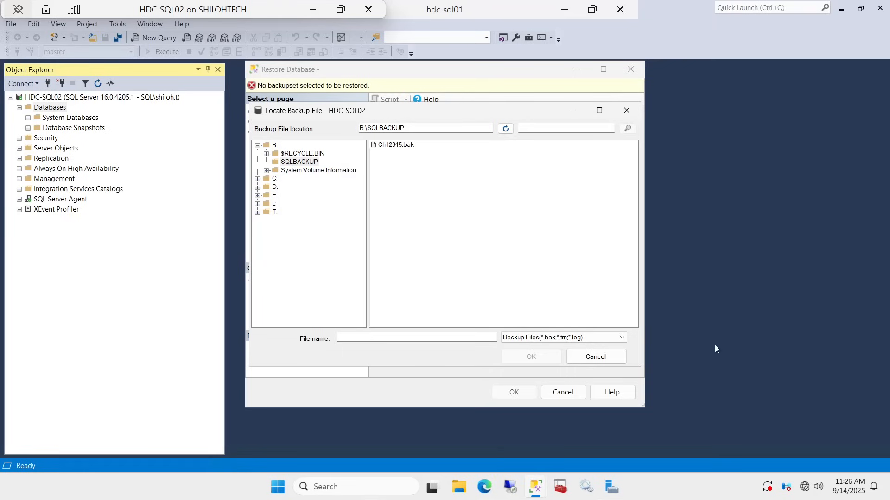
{"action": "left_click", "coordinate": [622, 338]}
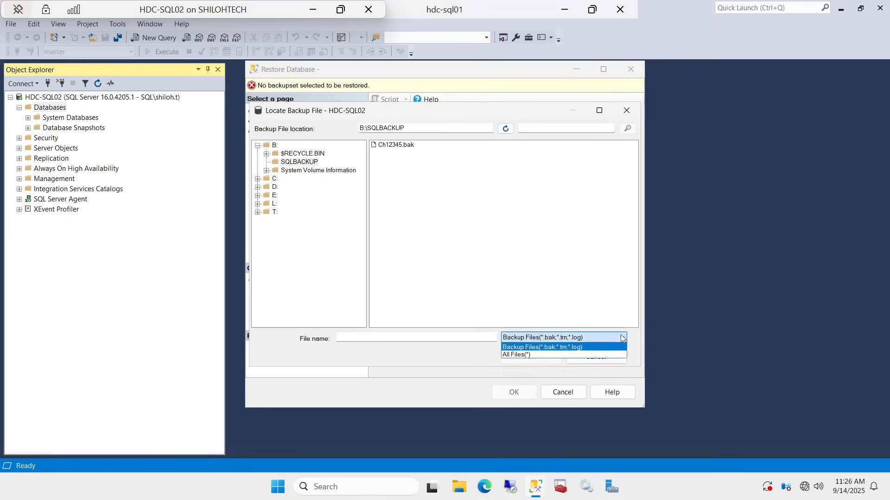
{"action": "left_click", "coordinate": [518, 355]}
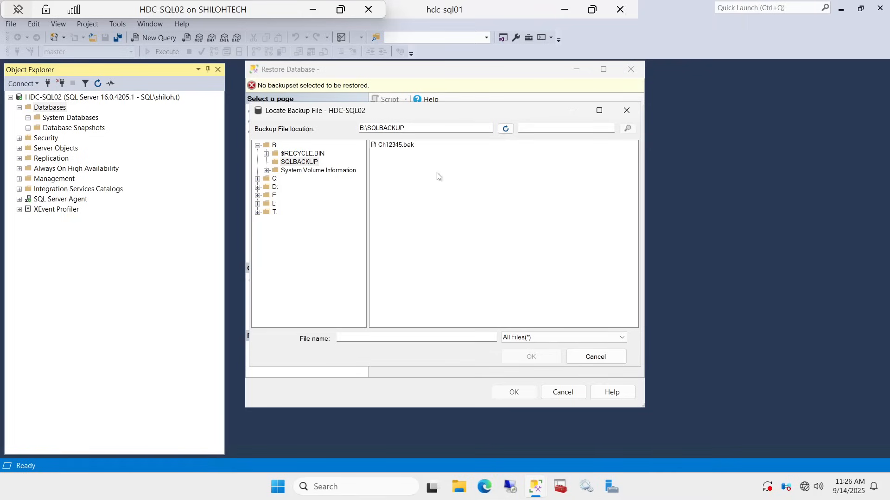
{"action": "left_click", "coordinate": [399, 147]}
{"action": "left_click", "coordinate": [533, 357]}
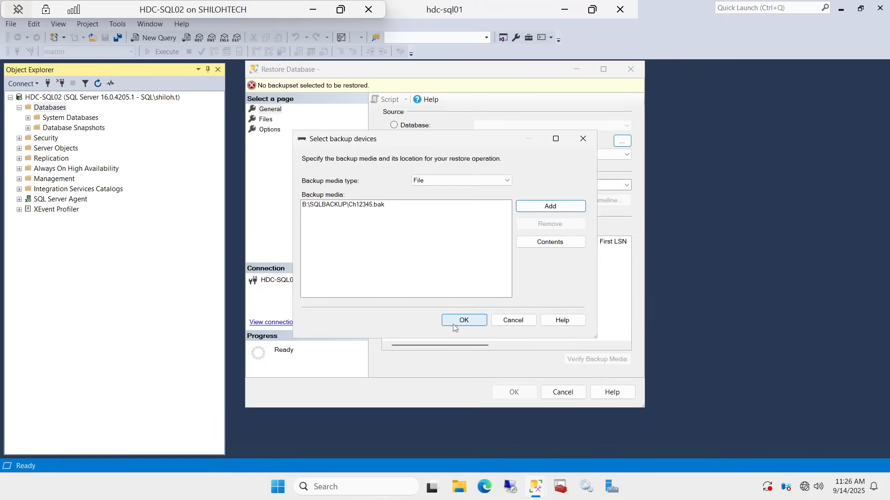
{"action": "left_click", "coordinate": [453, 321]}
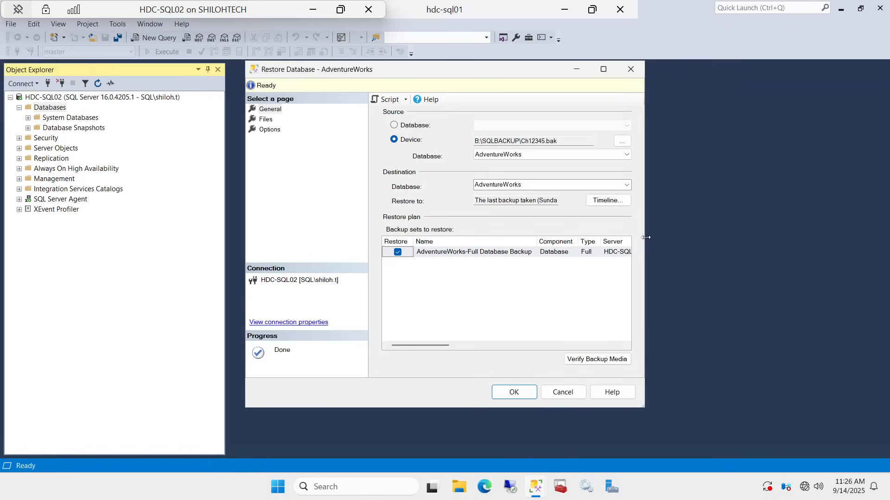
Step: Widen the restore dialog, review its file locations and options, and restore the AdventureWorks database on HDC-SQL02
{"action": "left_click_drag", "start_coordinate": [646, 240], "coordinate": [821, 234]}
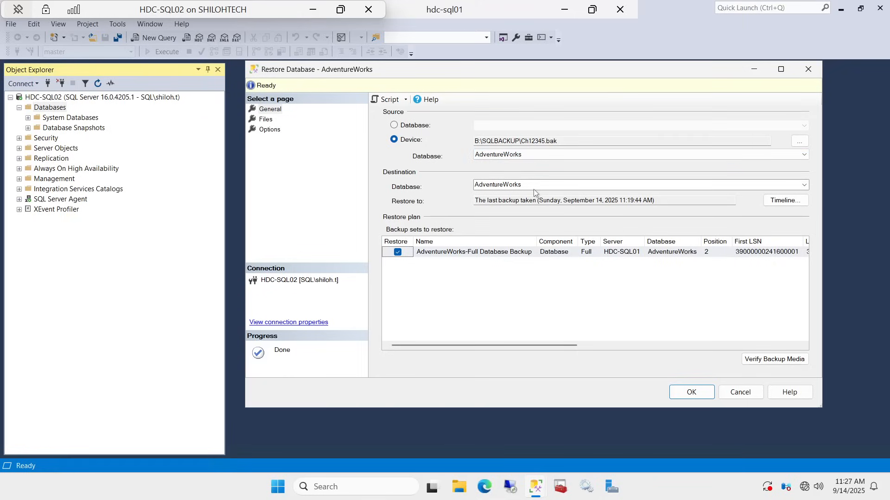
{"action": "left_click", "coordinate": [271, 121]}
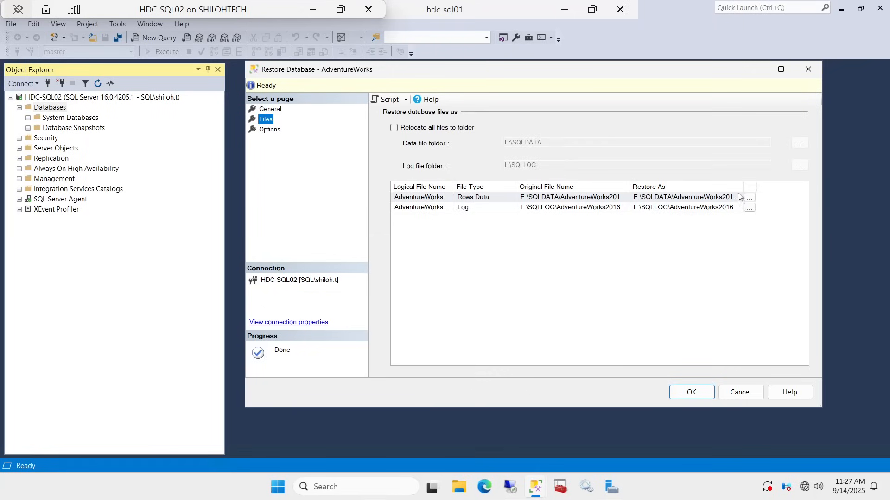
{"action": "left_click", "coordinate": [268, 130]}
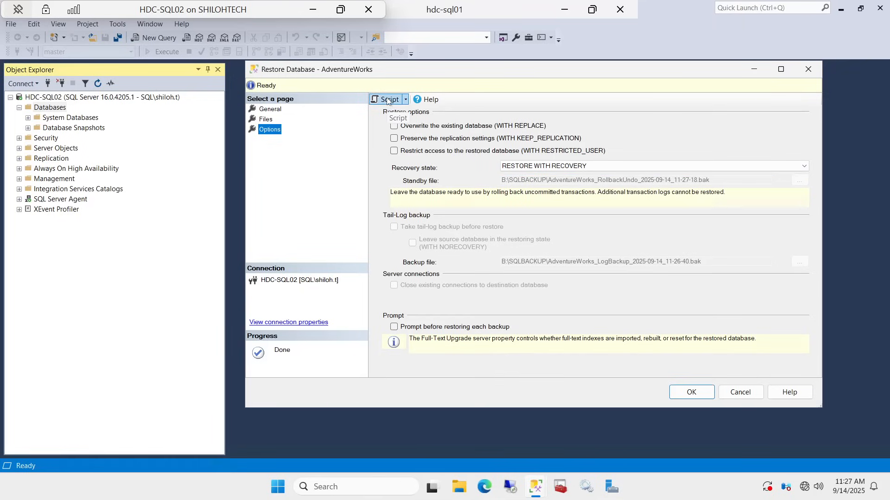
{"action": "left_click", "coordinate": [691, 393]}
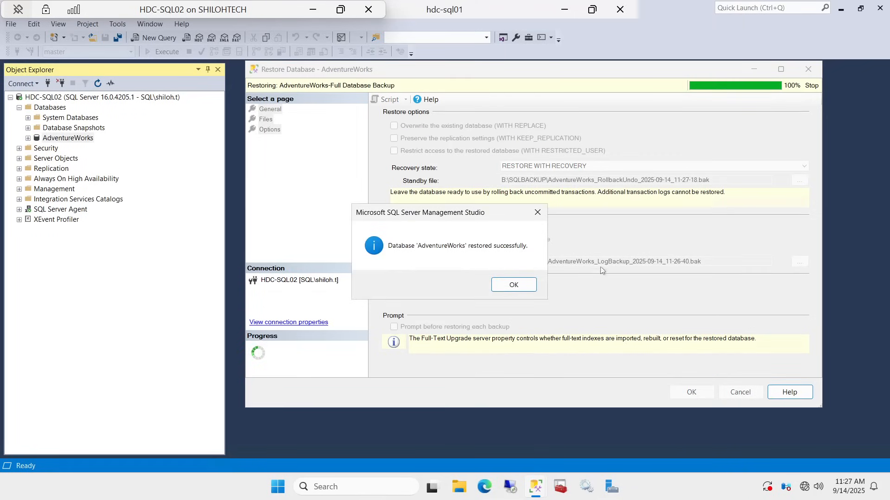
{"action": "left_click", "coordinate": [514, 286]}
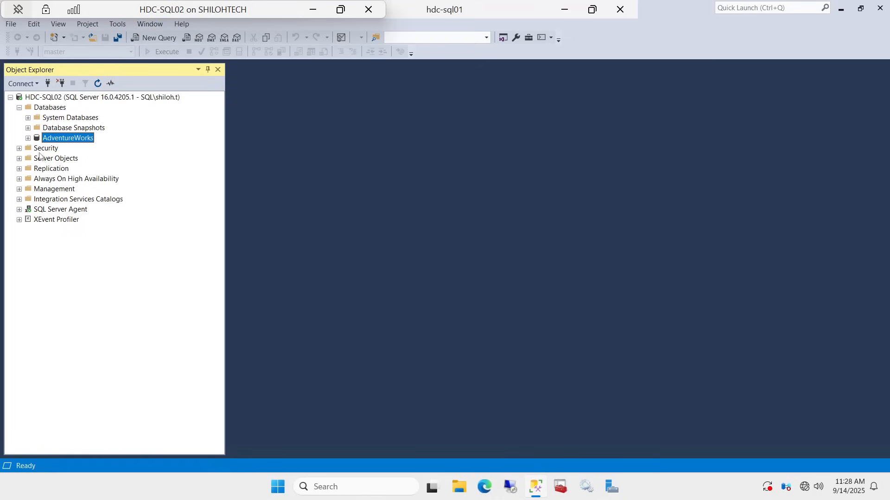
Step: Start a new login under HDC-SQL02's Security Logins and open the search for its user or group
{"action": "left_click", "coordinate": [19, 148]}
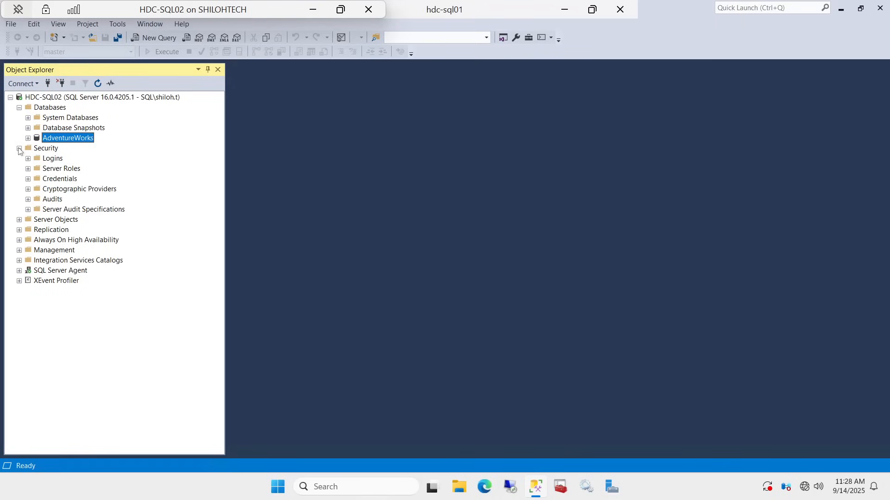
{"action": "left_click", "coordinate": [57, 161]}
{"action": "right_click", "coordinate": [57, 162]}
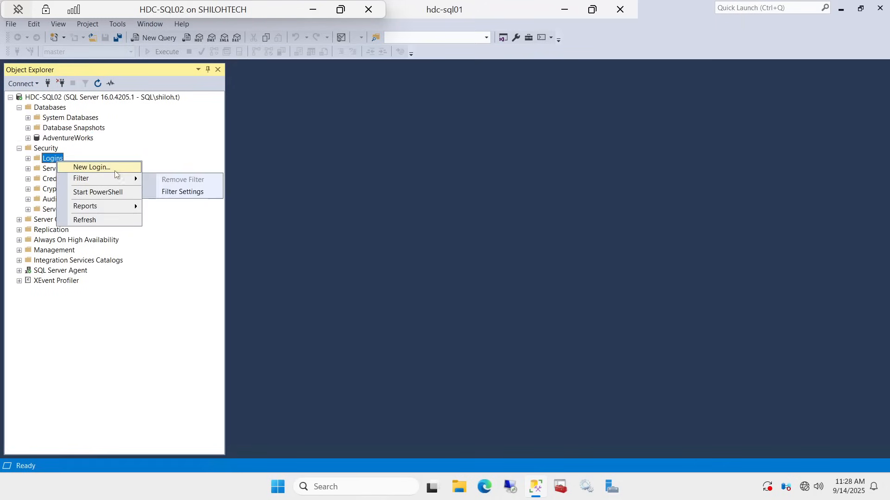
{"action": "left_click", "coordinate": [115, 167]}
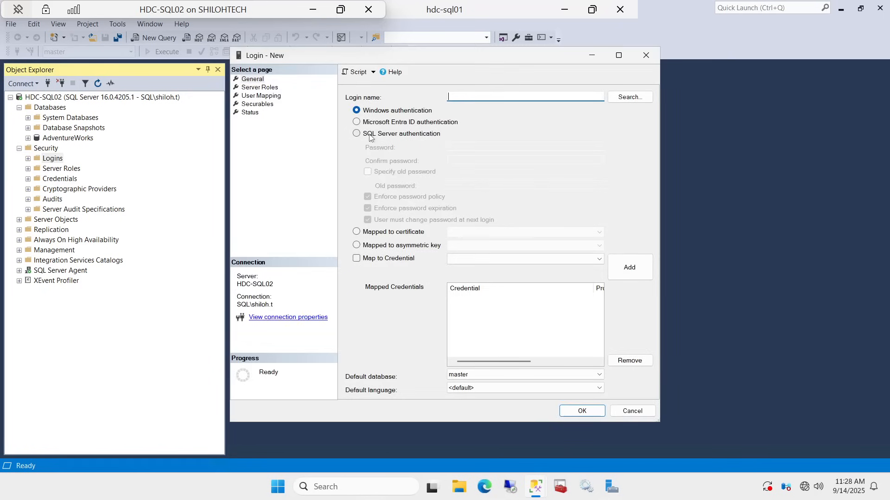
{"action": "left_click", "coordinate": [628, 98]}
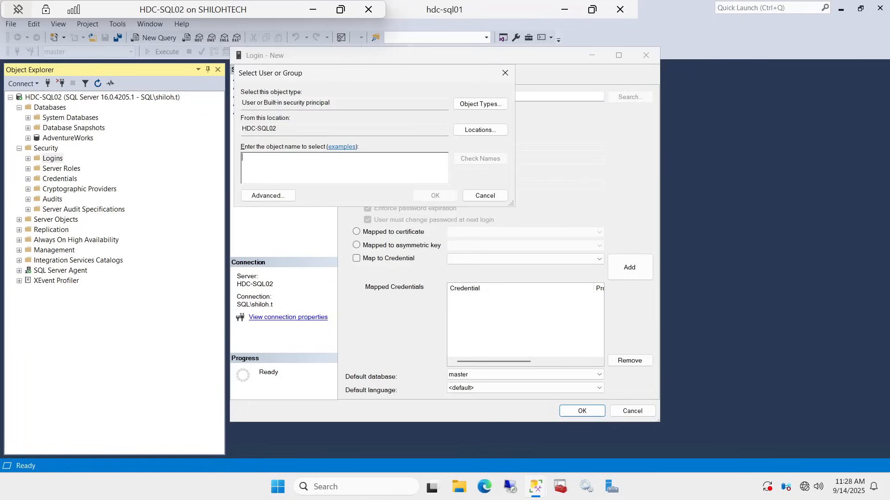
Step: Enter the domain user's account name as the object to select and try to check it against HDC-SQL02
{"action": "type", "text": "ag"}
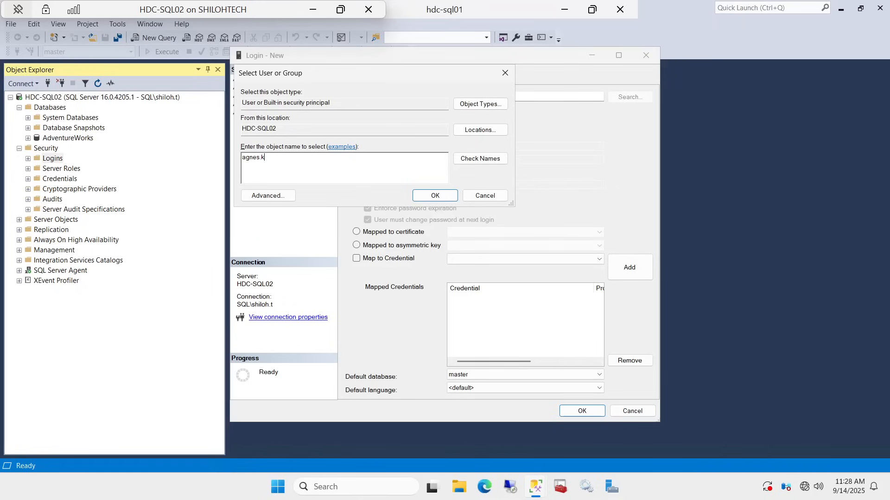
{"action": "type", "text": "nes.k"}
{"action": "left_click", "coordinate": [482, 159]}
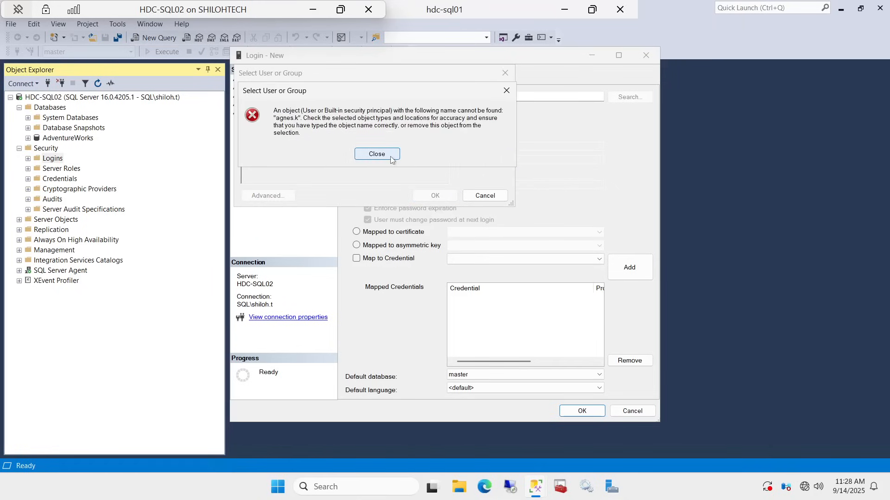
{"action": "left_click", "coordinate": [377, 154]}
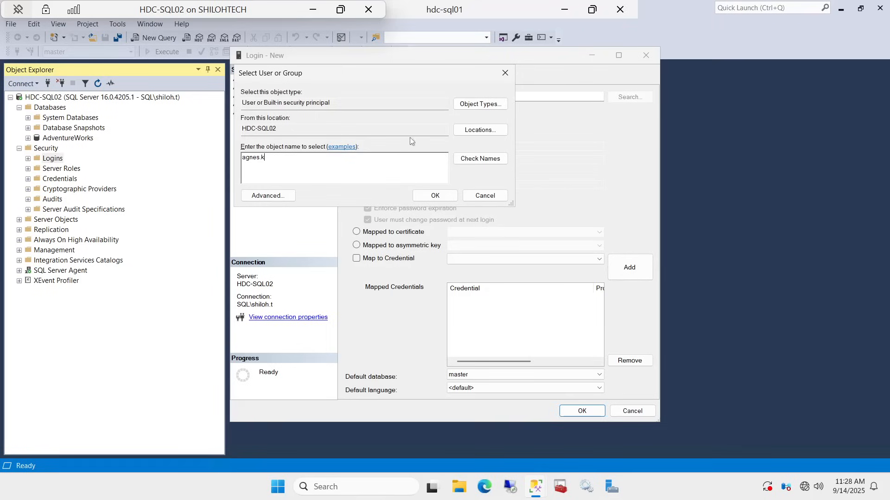
Step: Set the search location to Entire Directory and include Service Accounts in the object types
{"action": "left_click", "coordinate": [477, 132]}
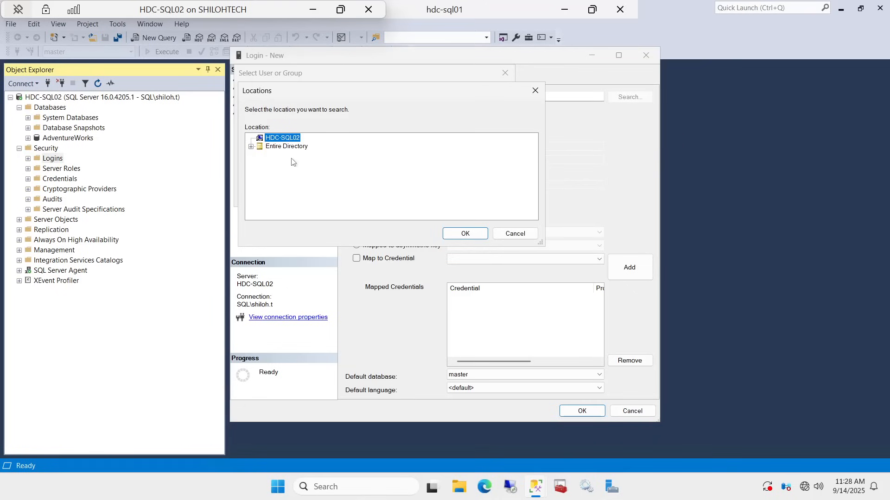
{"action": "left_click", "coordinate": [290, 147]}
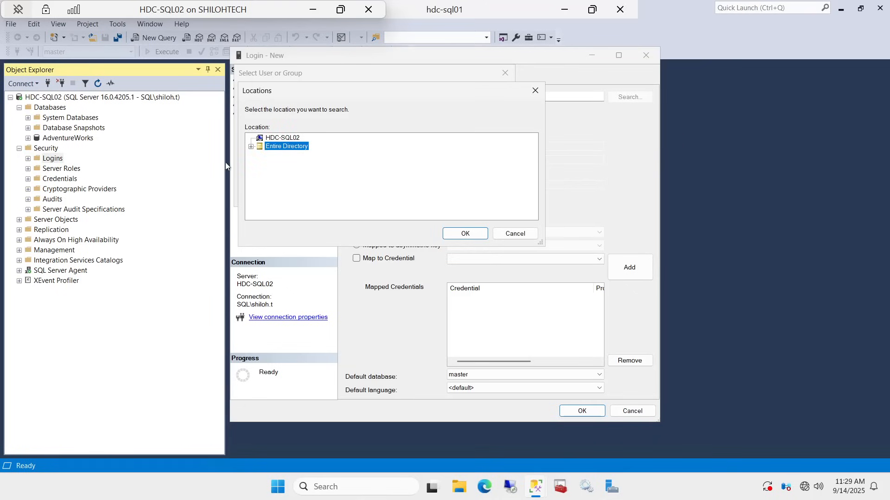
{"action": "left_click", "coordinate": [469, 232]}
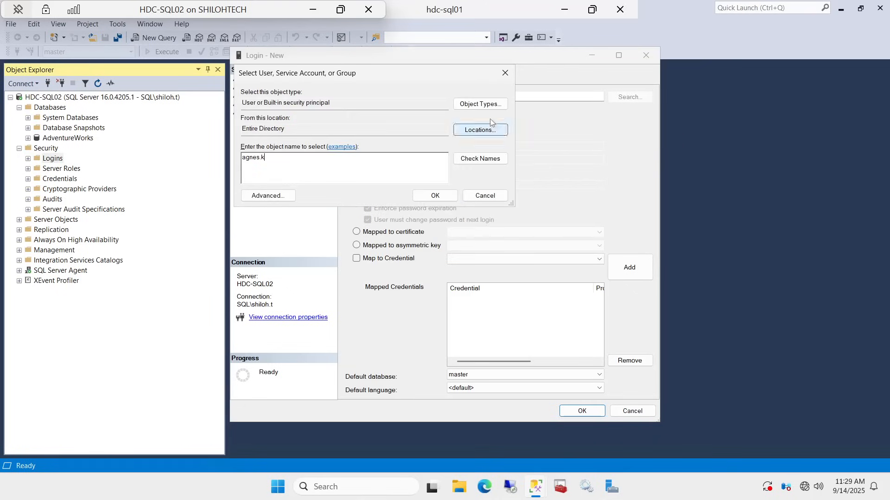
{"action": "left_click", "coordinate": [479, 105]}
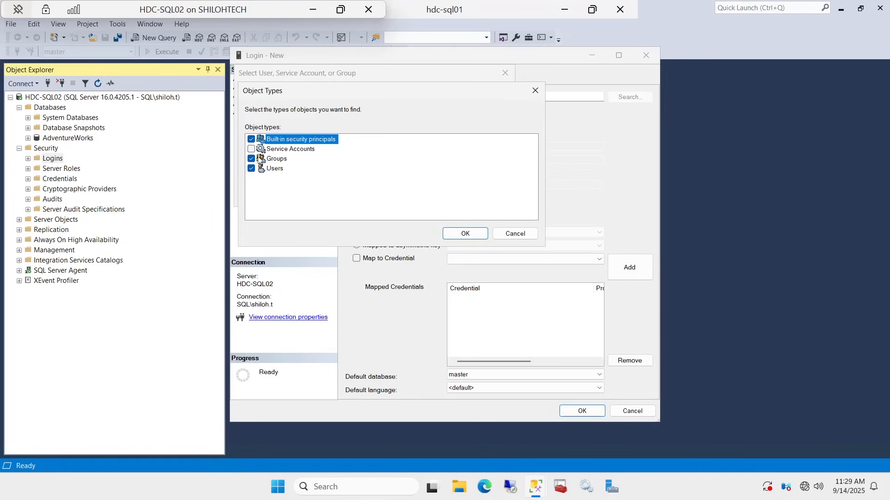
{"action": "left_click", "coordinate": [251, 149]}
{"action": "left_click", "coordinate": [463, 233]}
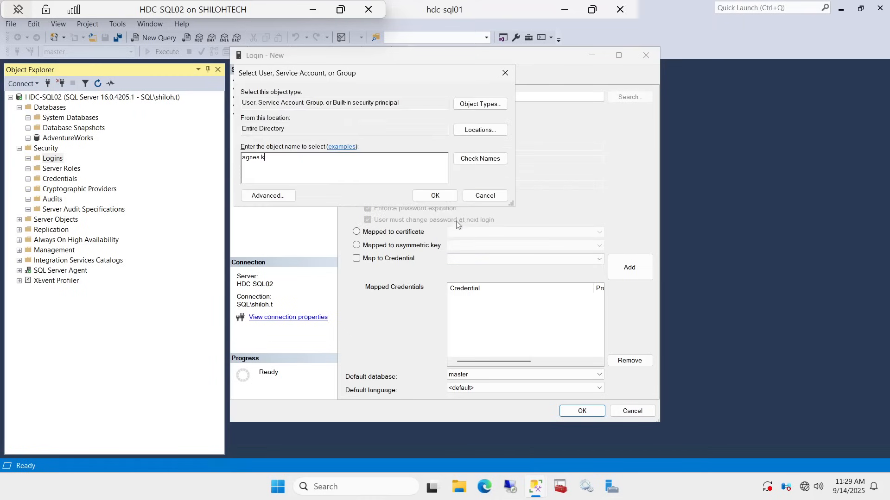
Step: Check the entered account name against the directory and accept the matched user as the login name
{"action": "left_click", "coordinate": [486, 166]}
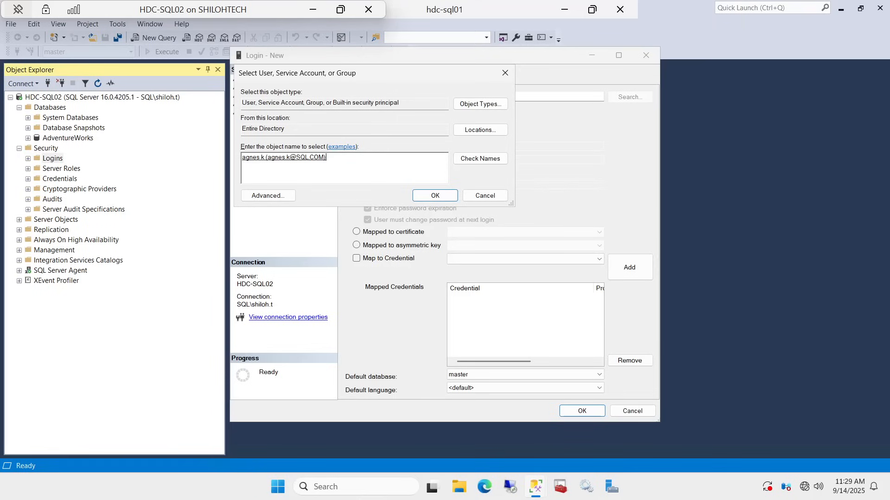
{"action": "key", "text": "ctrl+a"}
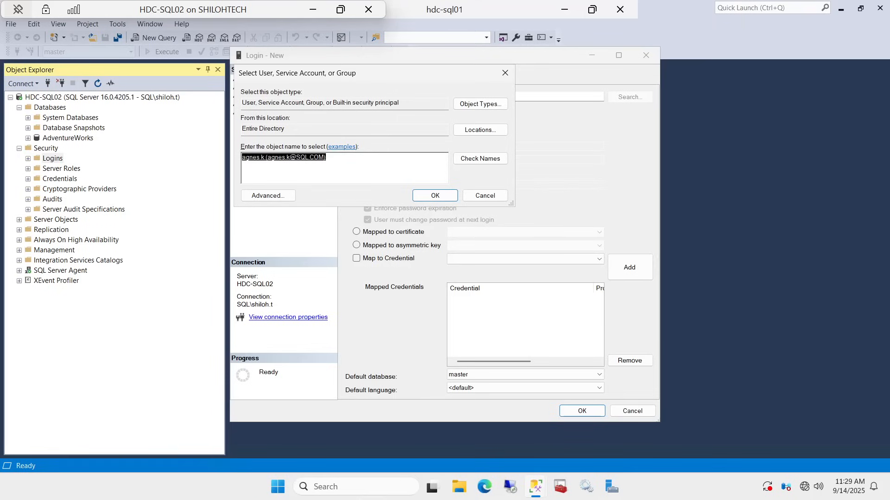
{"action": "left_click", "coordinate": [434, 196]}
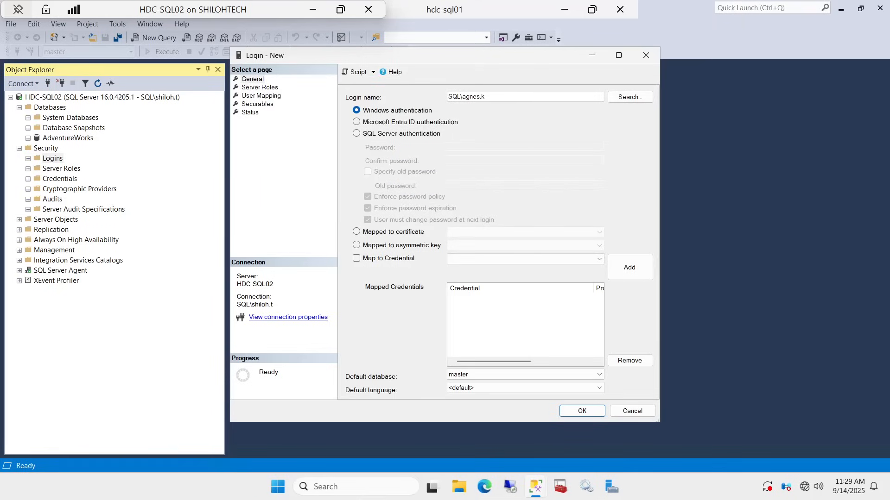
Step: Assign the sysadmin server role to the new login and review its securables and status settings
{"action": "left_click", "coordinate": [260, 87]}
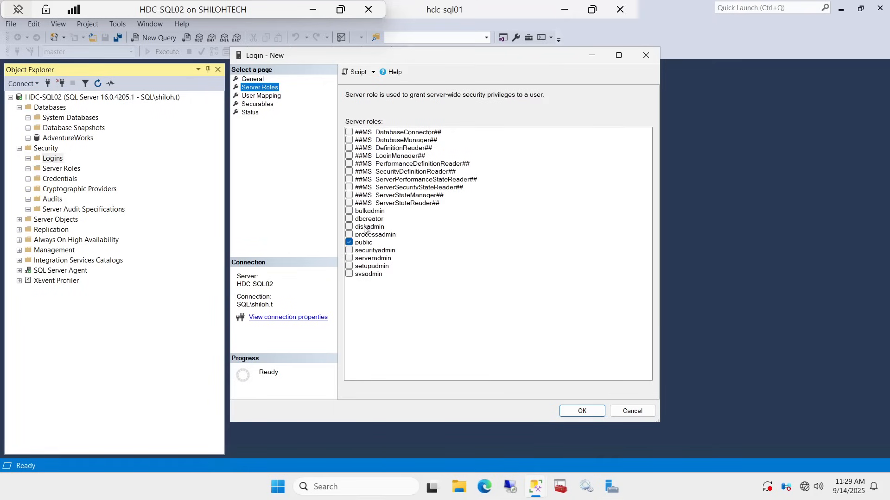
{"action": "left_click", "coordinate": [349, 275]}
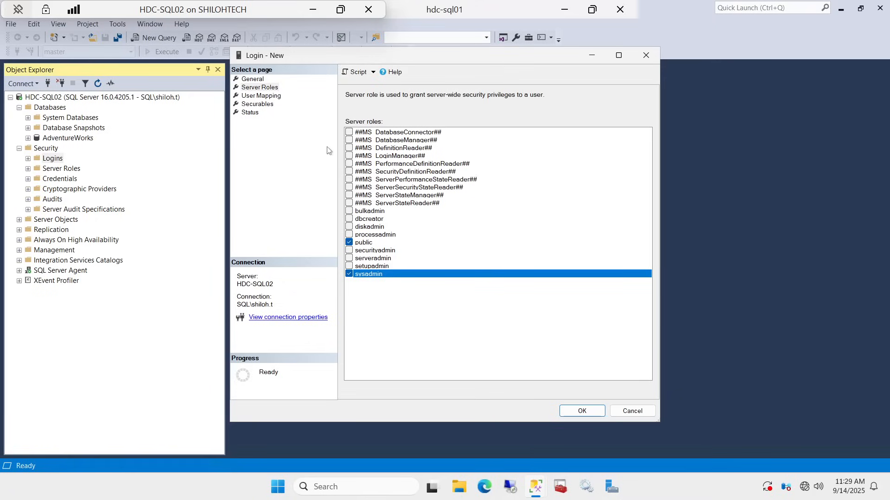
{"action": "left_click", "coordinate": [266, 98]}
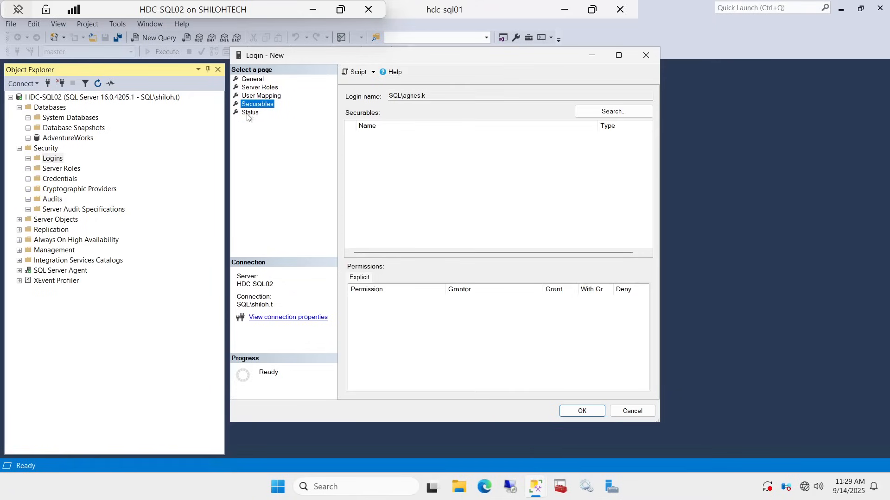
{"action": "left_click", "coordinate": [251, 112]}
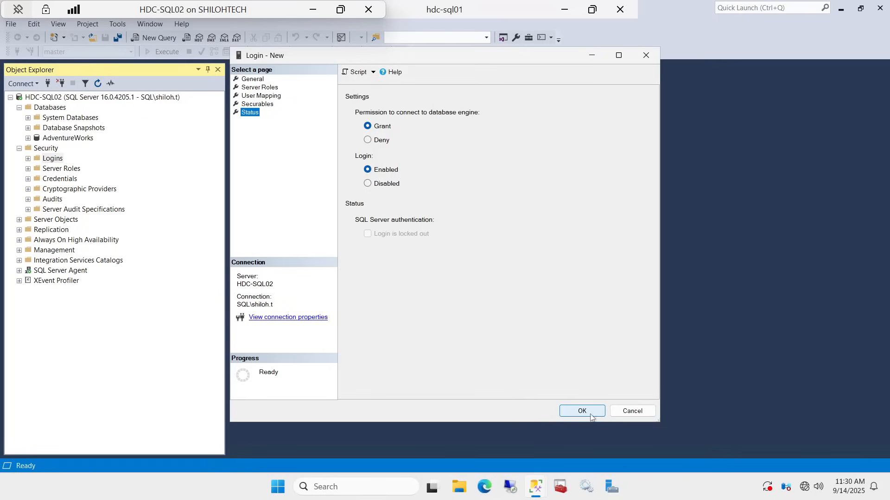
Step: Script the new login's creation to a query window, minimise the login dialog and execute the script
{"action": "left_click", "coordinate": [360, 73]}
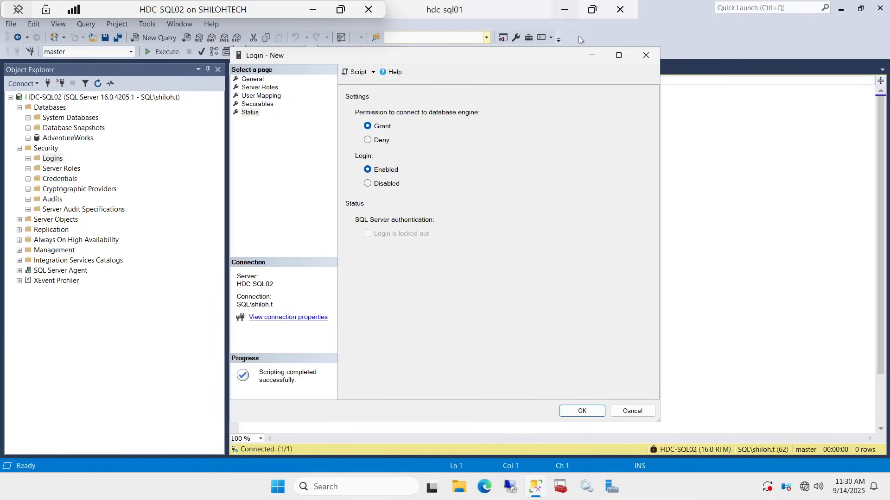
{"action": "left_click", "coordinate": [589, 56]}
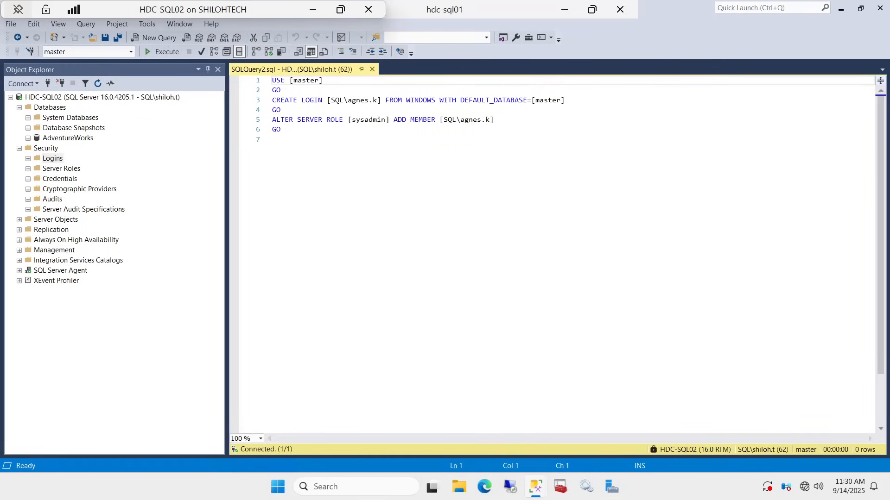
{"action": "left_click", "coordinate": [175, 53]}
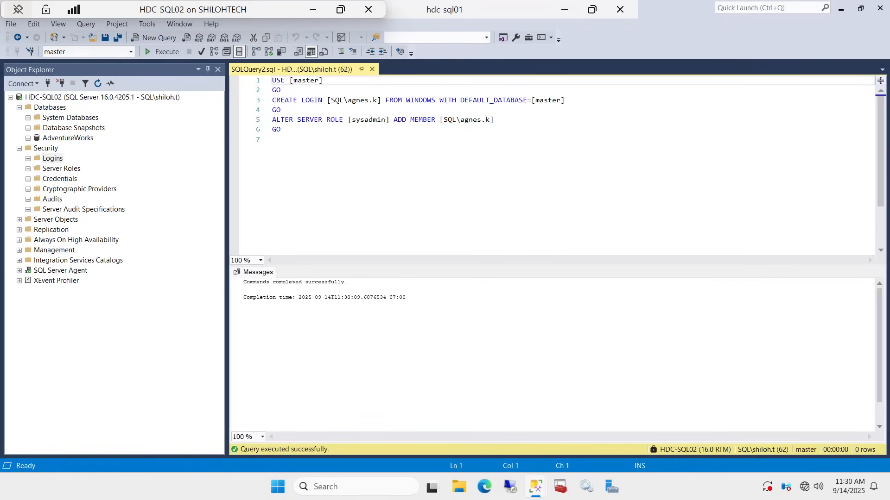
{"action": "left_click_drag", "start_coordinate": [406, 298], "coordinate": [243, 281]}
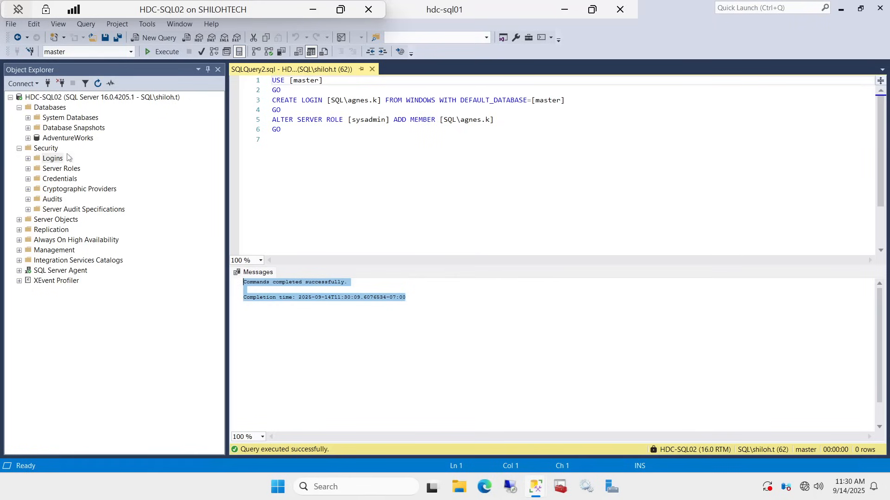
Step: Refresh the Logins folder under HDC-SQL02's Security and expand it to check for the new login
{"action": "left_click", "coordinate": [52, 161]}
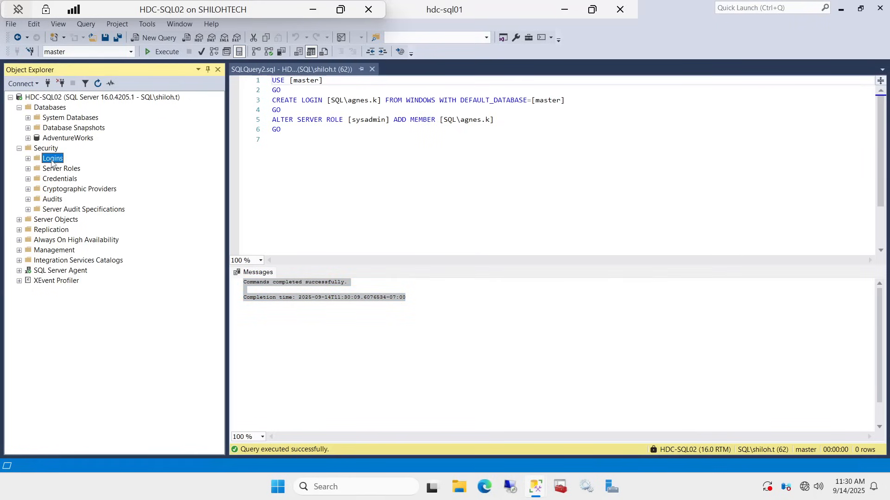
{"action": "right_click", "coordinate": [52, 160]}
{"action": "left_click", "coordinate": [82, 218]}
{"action": "left_click", "coordinate": [28, 158]}
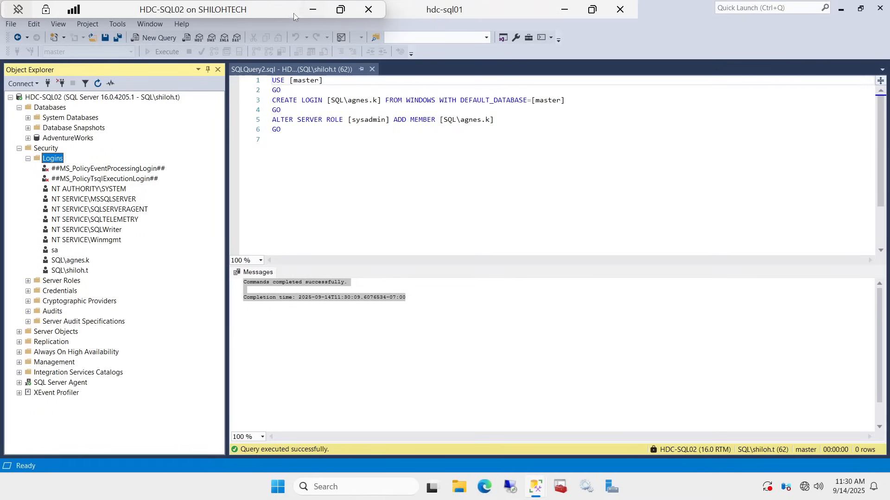
Step: Minimise the remote session, switch to Notepad and highlight item 21 on alwaysON groups in How to Master SQL DBA.md
{"action": "left_click", "coordinate": [314, 8]}
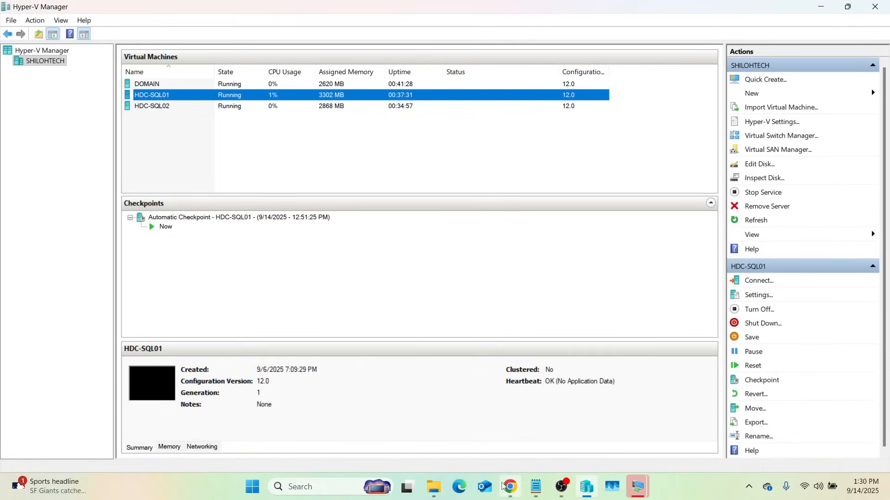
{"action": "mouse_move", "coordinate": [538, 497]}
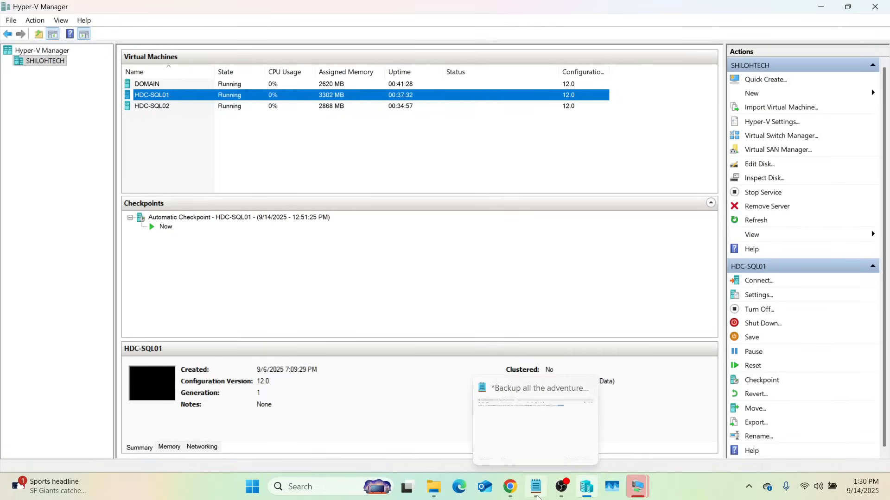
{"action": "left_click", "coordinate": [538, 449]}
{"action": "left_click", "coordinate": [93, 8]}
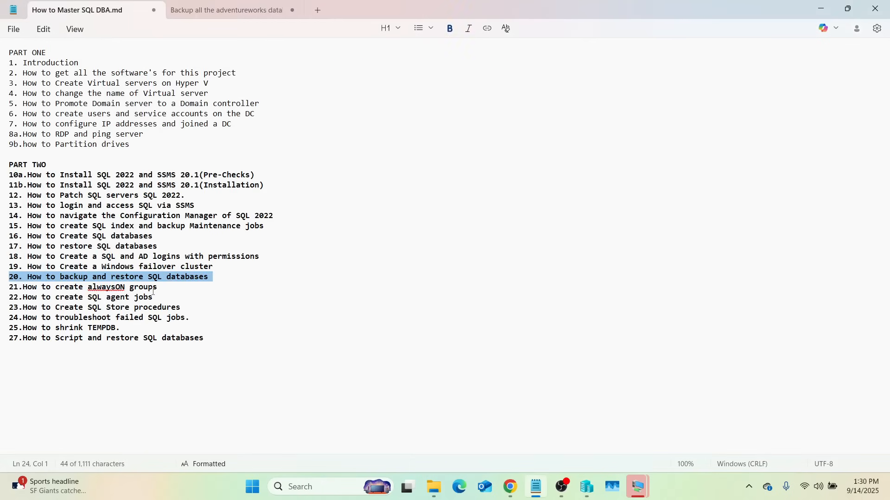
{"action": "left_click_drag", "start_coordinate": [161, 289], "coordinate": [19, 296]}
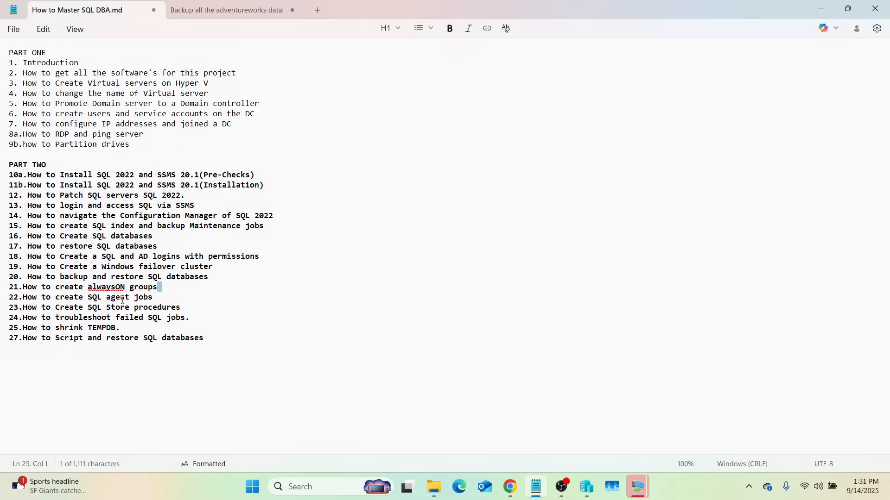